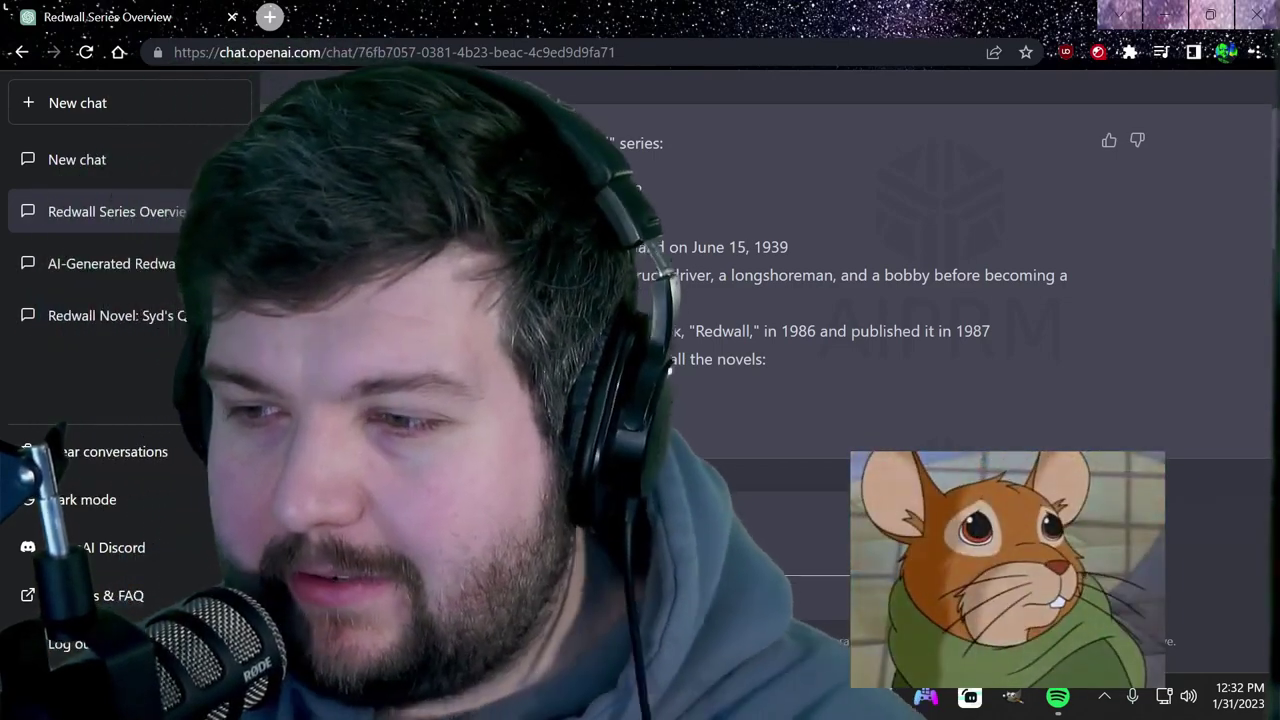
- Merge the Brian Jacques Wikipedia tab into the ChatGPT window and re-maximize the window
scroll(843, 323, "down", 5)
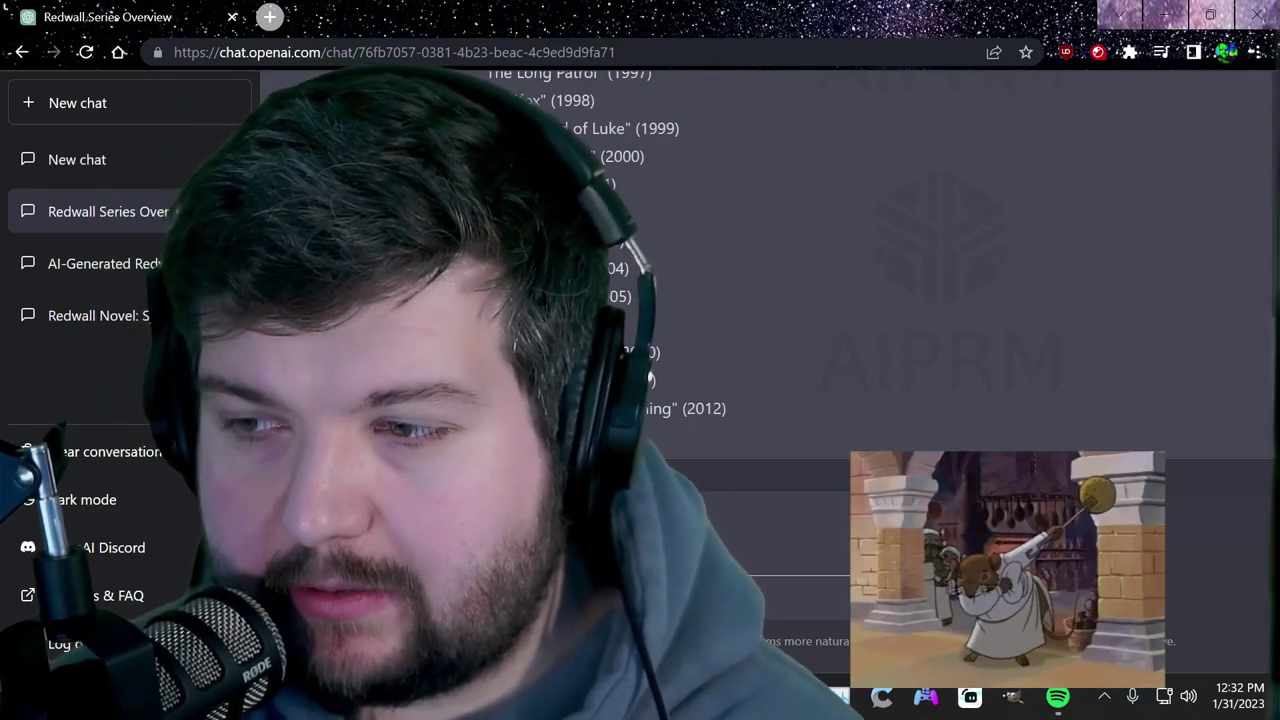
scroll(673, 307, "up", 6)
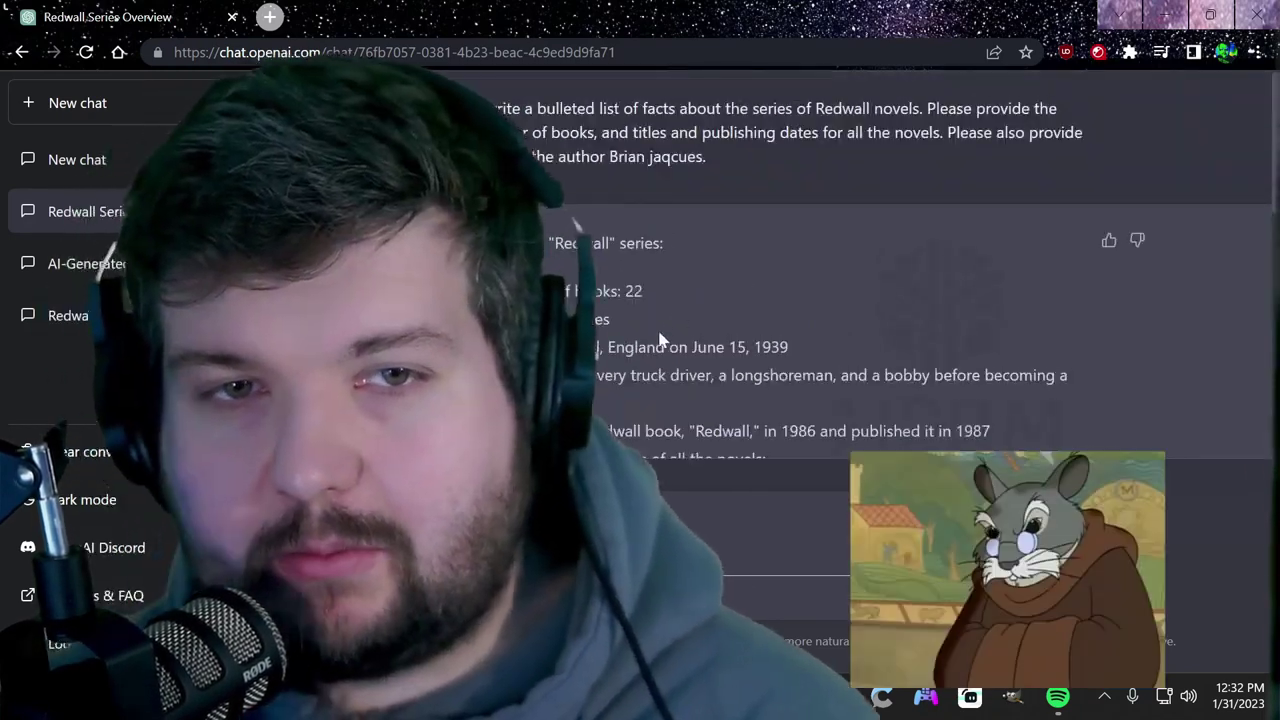
scroll(663, 334, "down", 2)
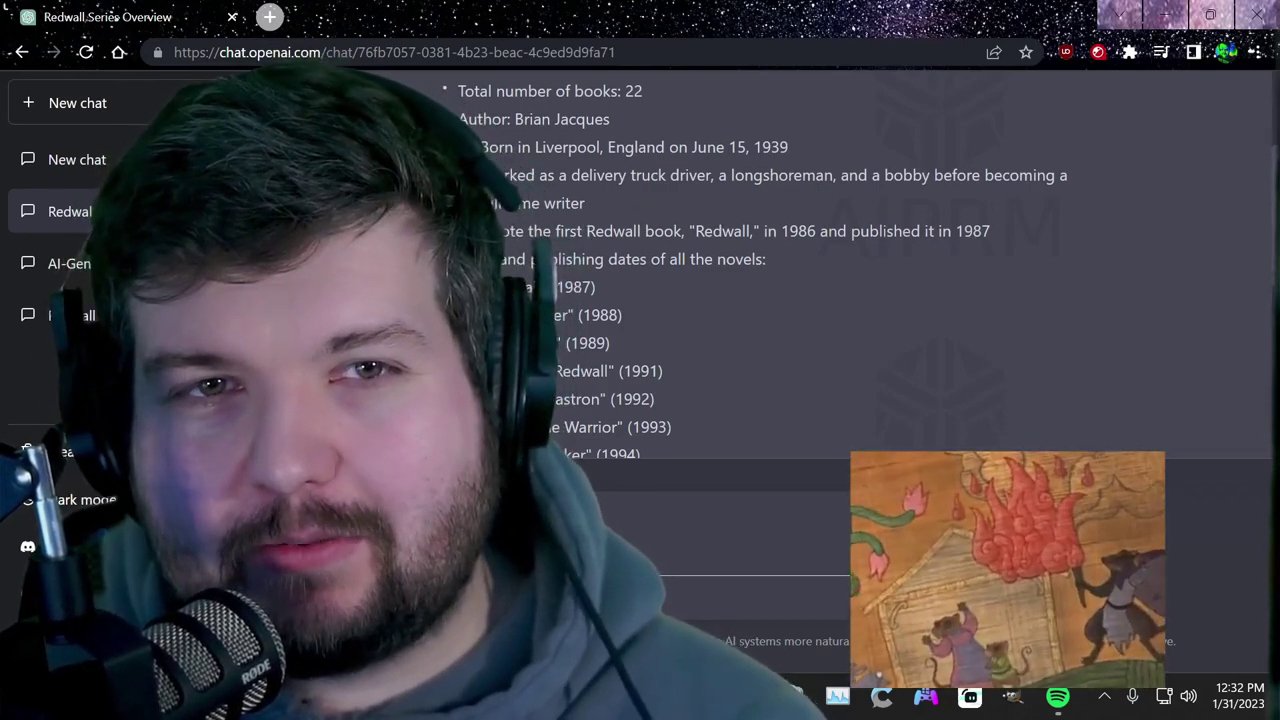
scroll(700, 270, "down", 1)
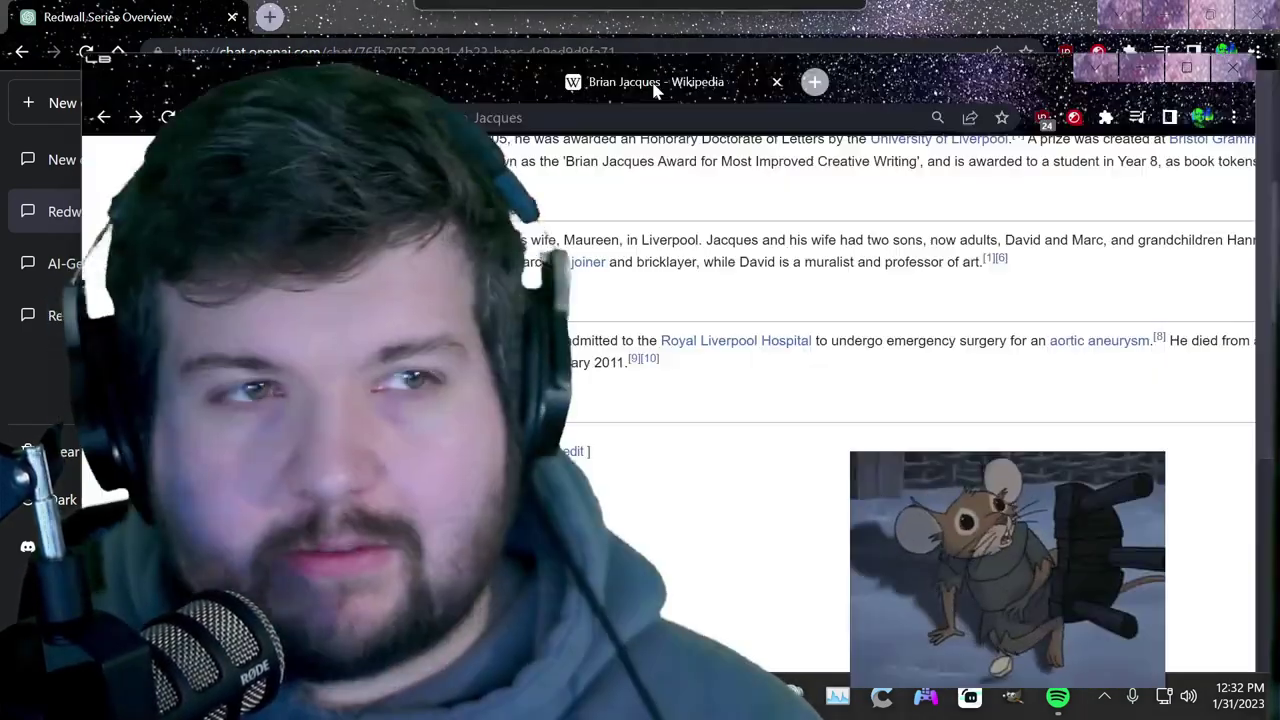
left_click_drag(652, 80, 330, 17)
left_click_drag(735, 28, 683, 170)
left_click_drag(688, 117, 680, 2)
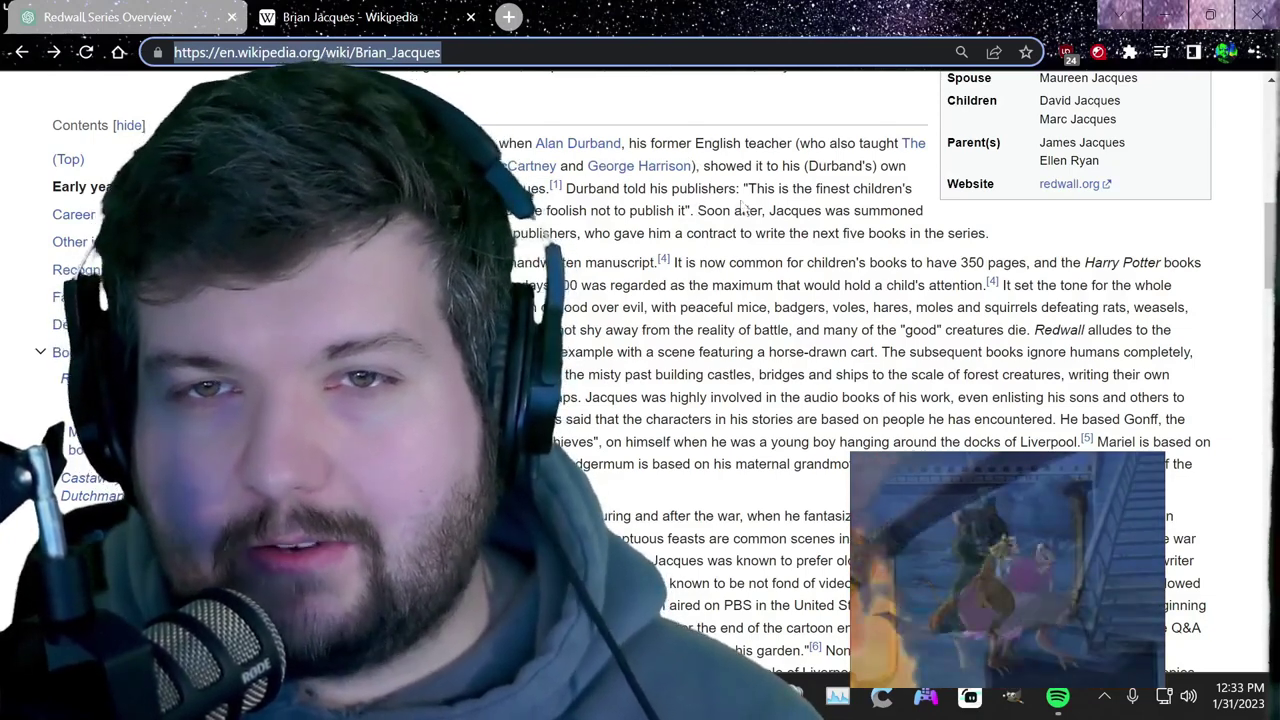
left_click_drag(582, 233, 892, 233)
scroll(892, 233, "down", 1)
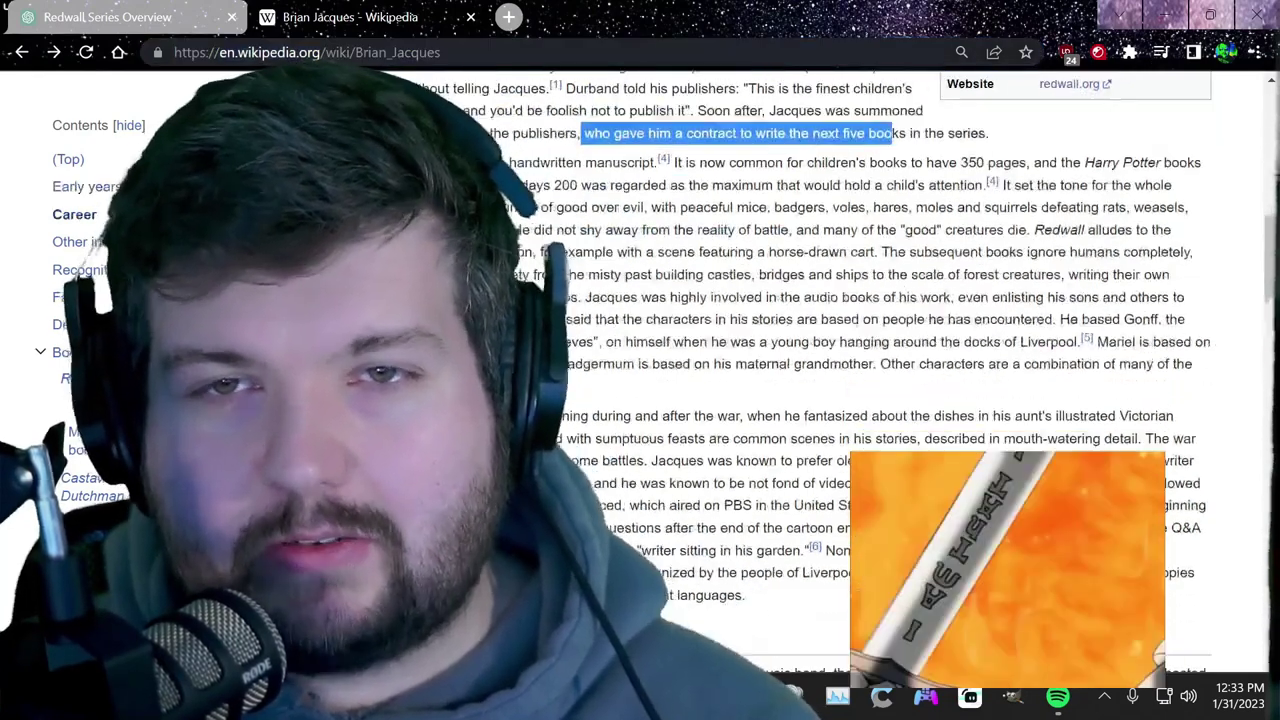
left_click(648, 230)
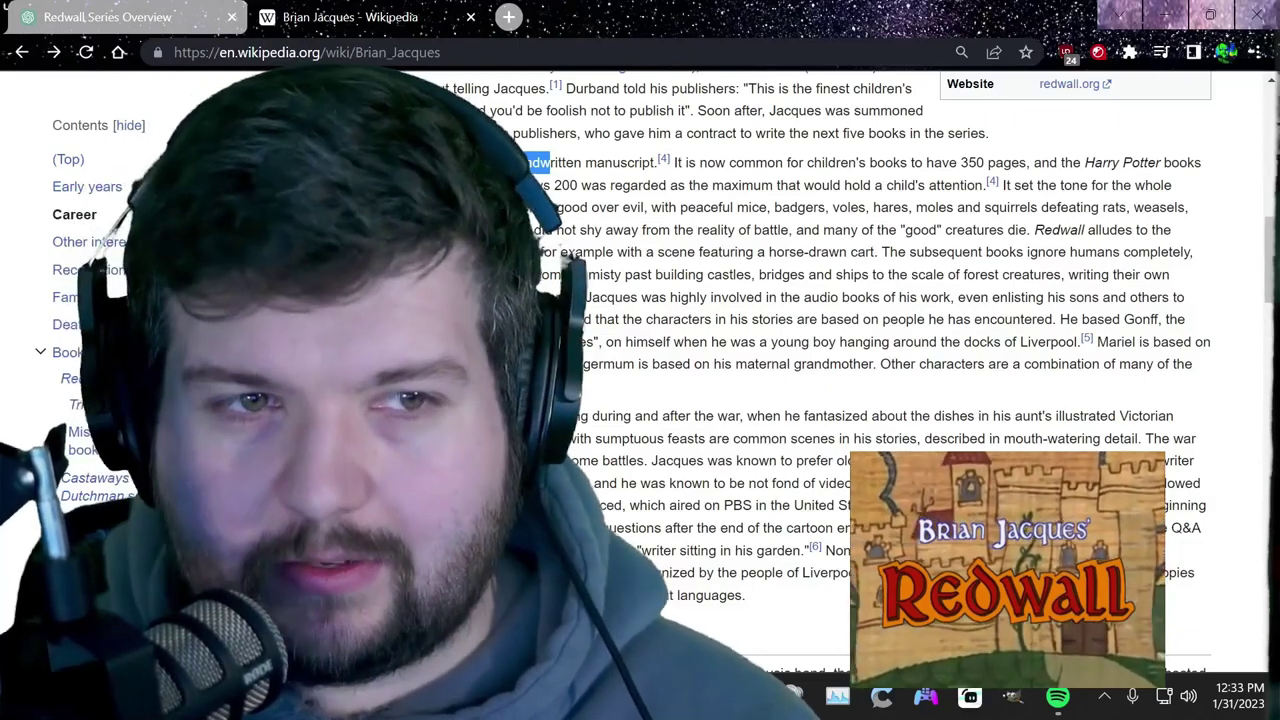
left_click_drag(948, 162, 1004, 162)
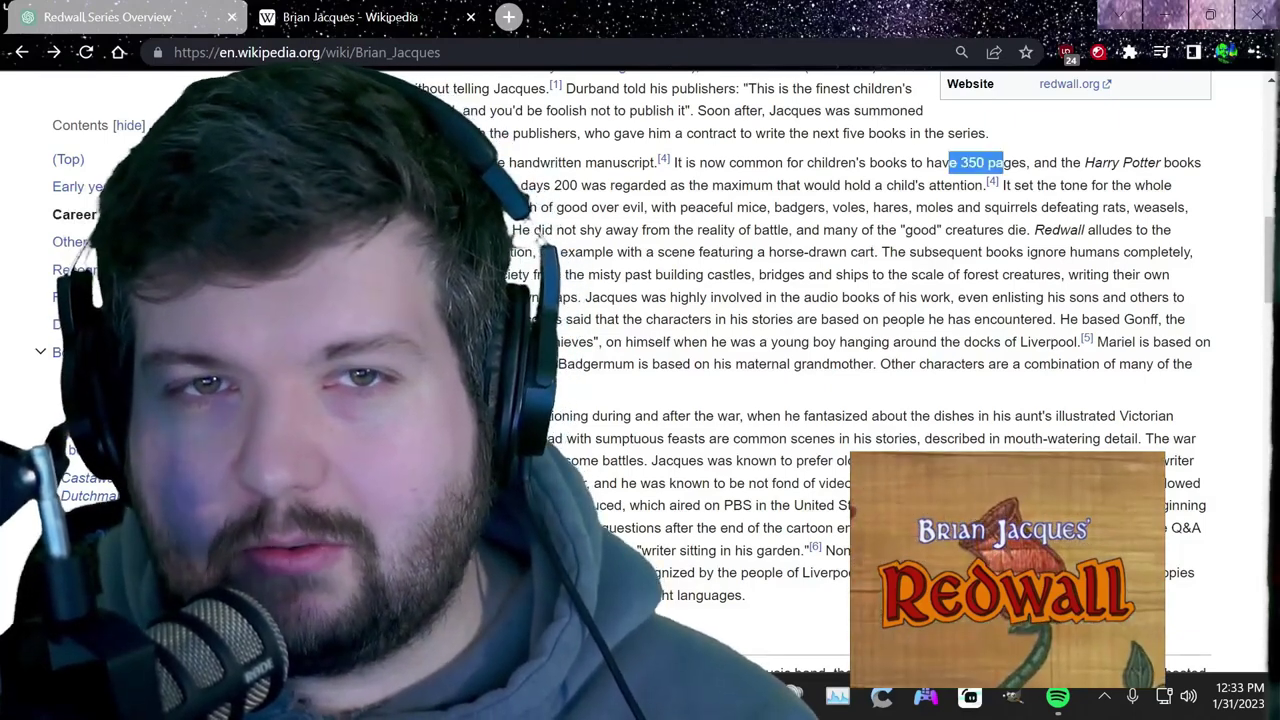
left_click(1004, 162)
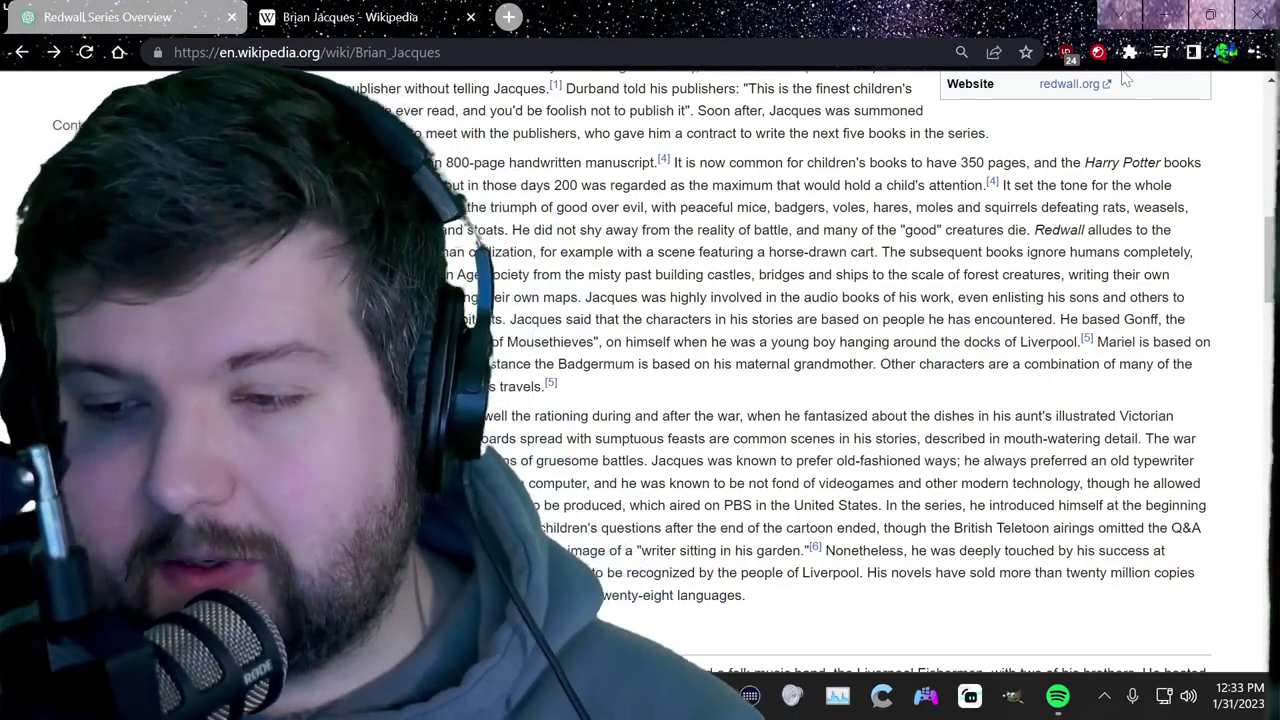
scroll(1125, 80, "up", 2)
scroll(827, 352, "down", 1)
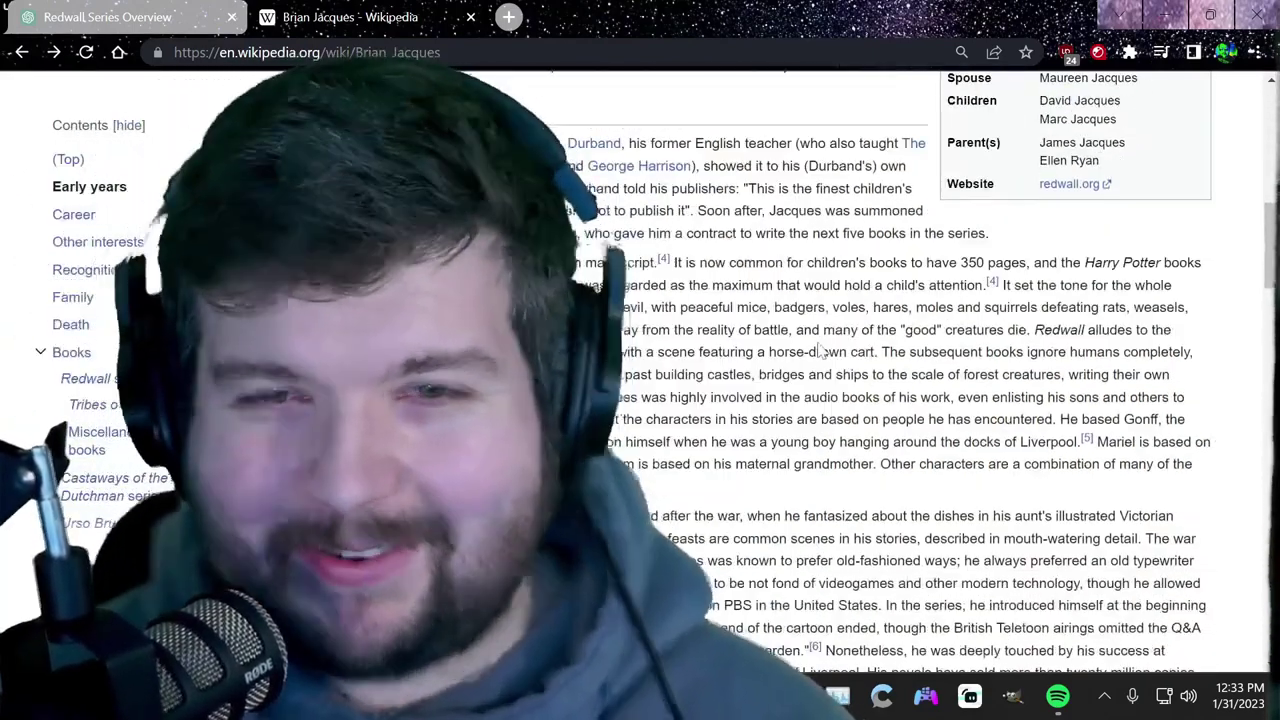
scroll(850, 326, "down", 1)
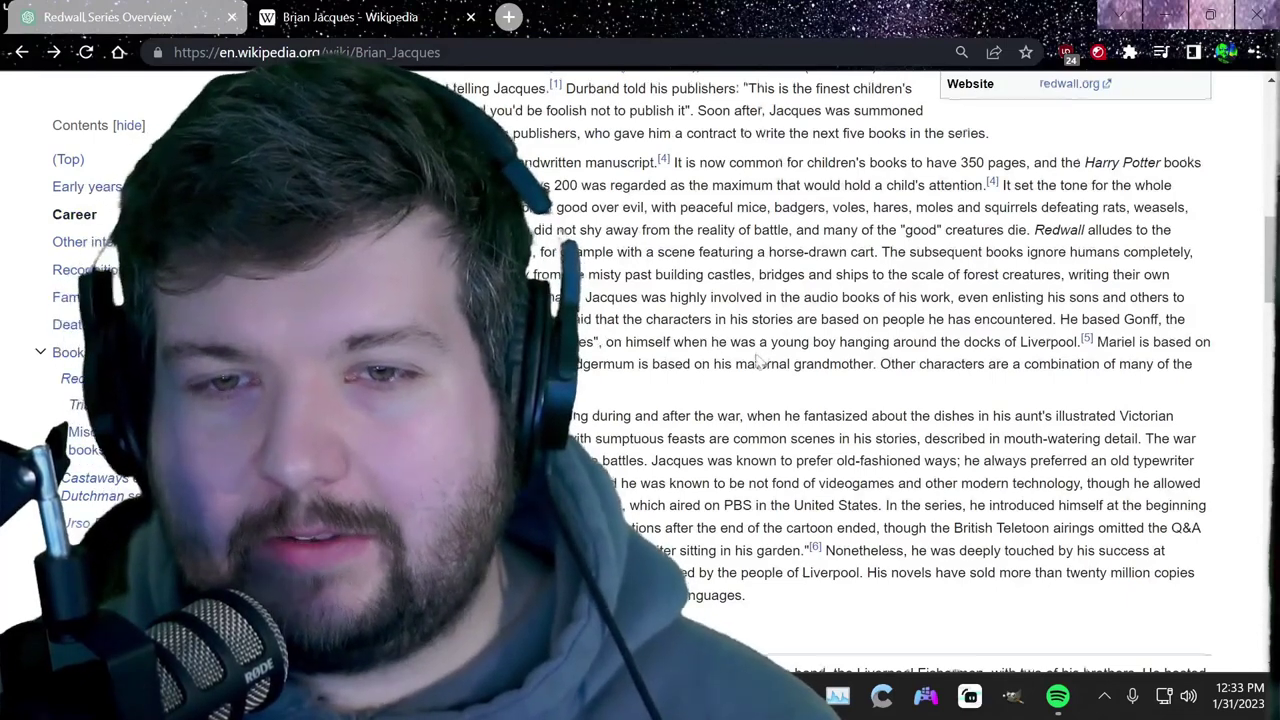
scroll(752, 356, "down", 1)
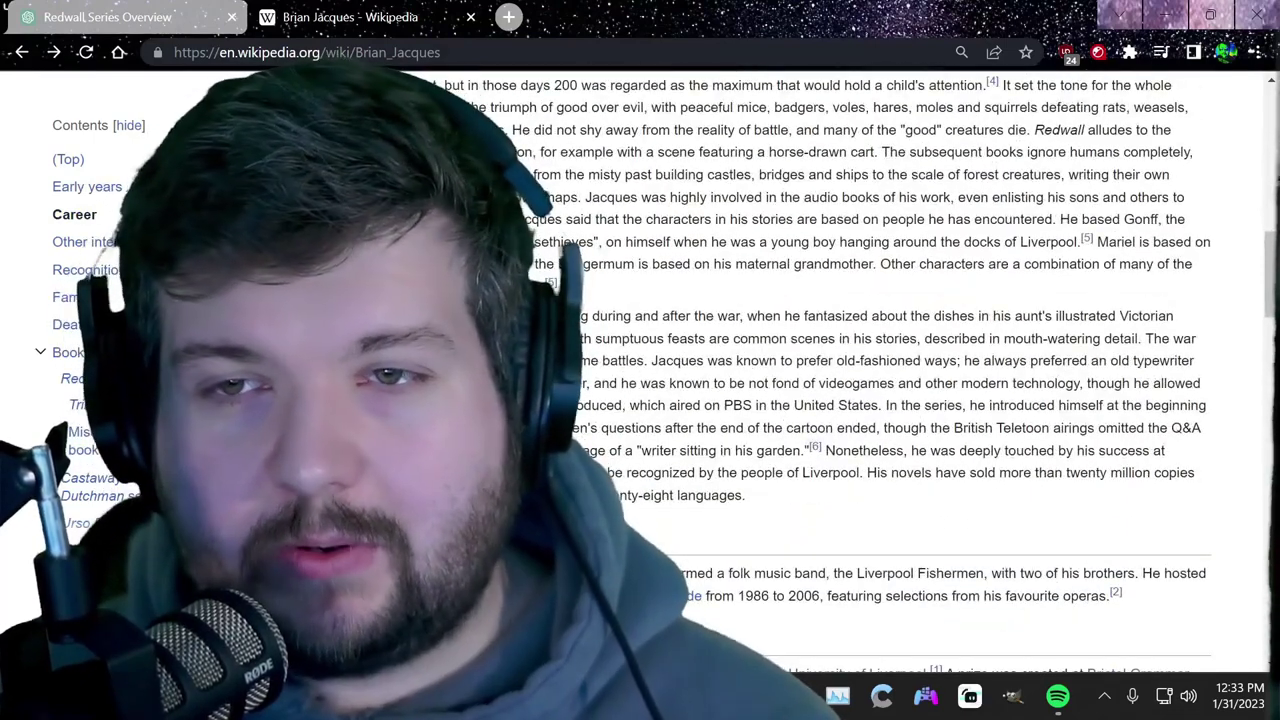
scroll(925, 295, "up", 5)
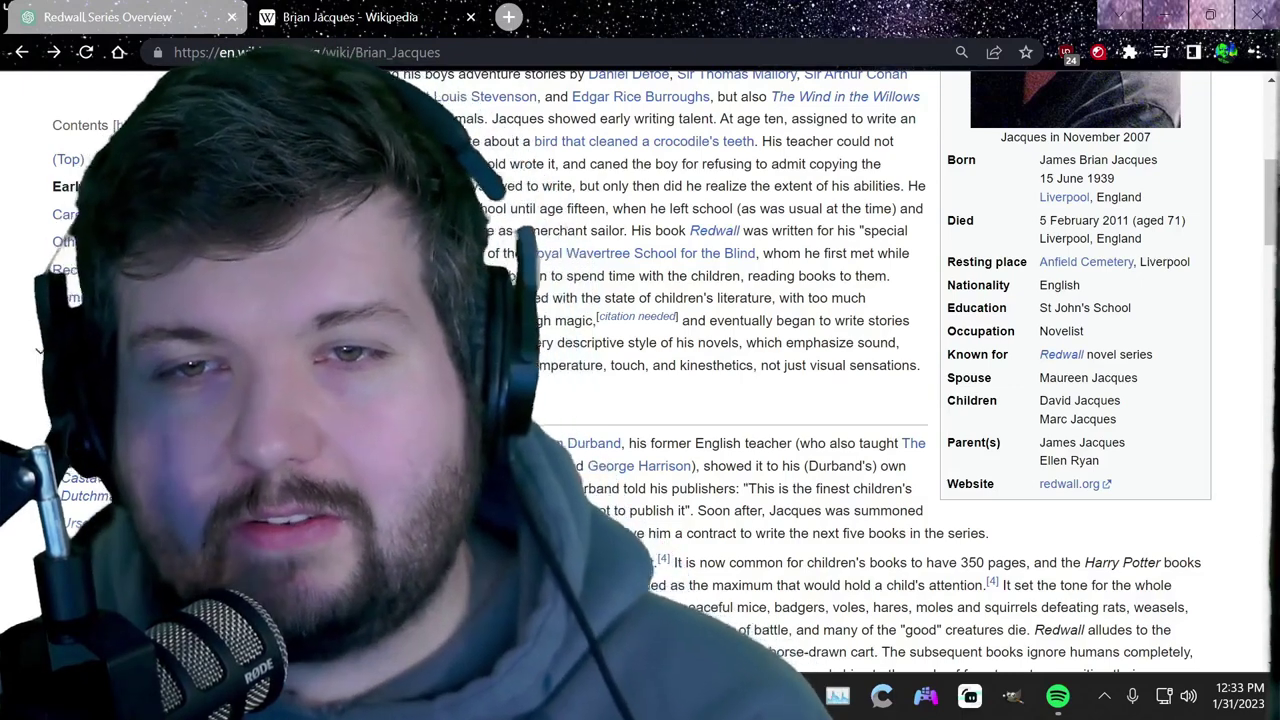
scroll(640, 380, "up", 1)
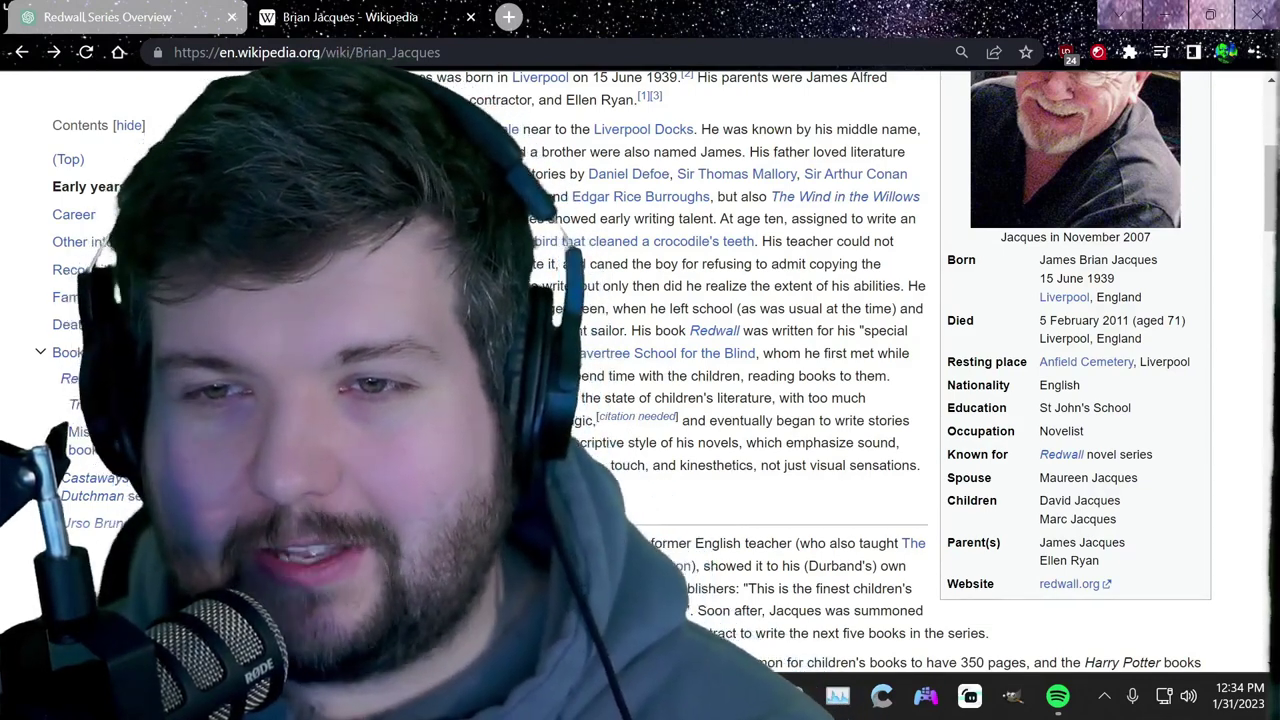
- Scroll the Brian Jacques article down to the Books section's Redwall series list
scroll(697, 445, "down", 15)
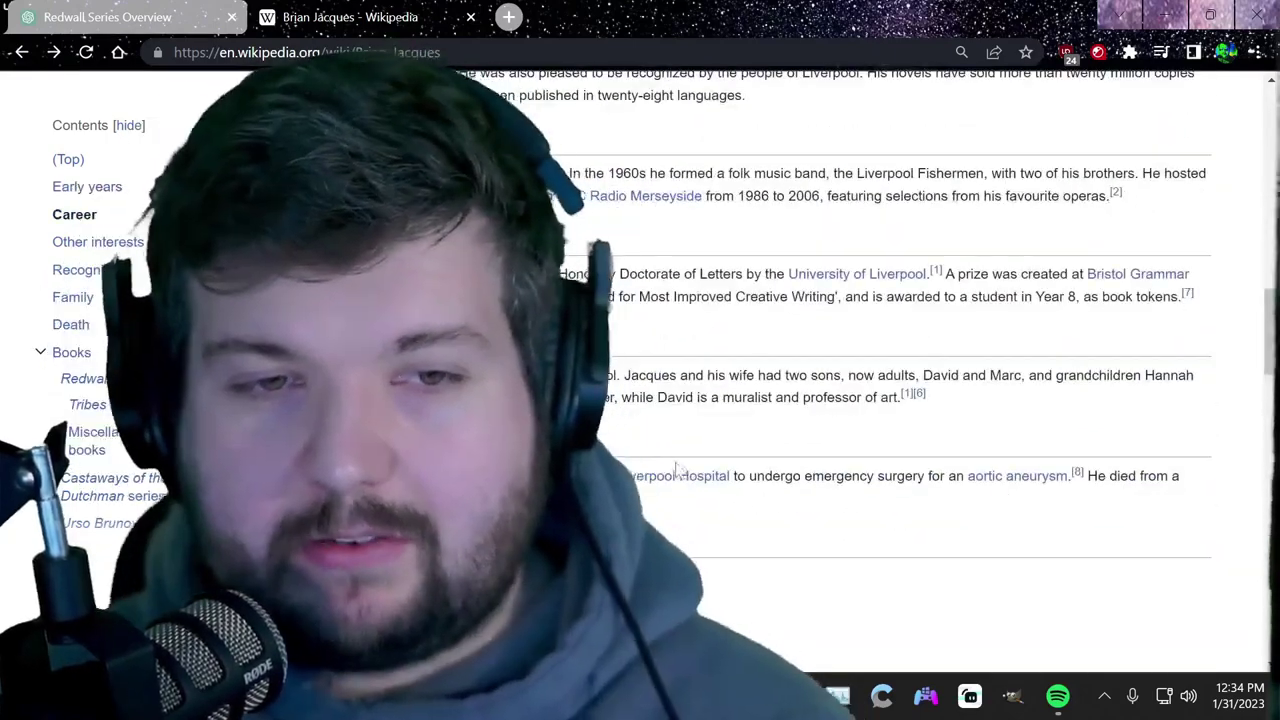
scroll(697, 445, "down", 10)
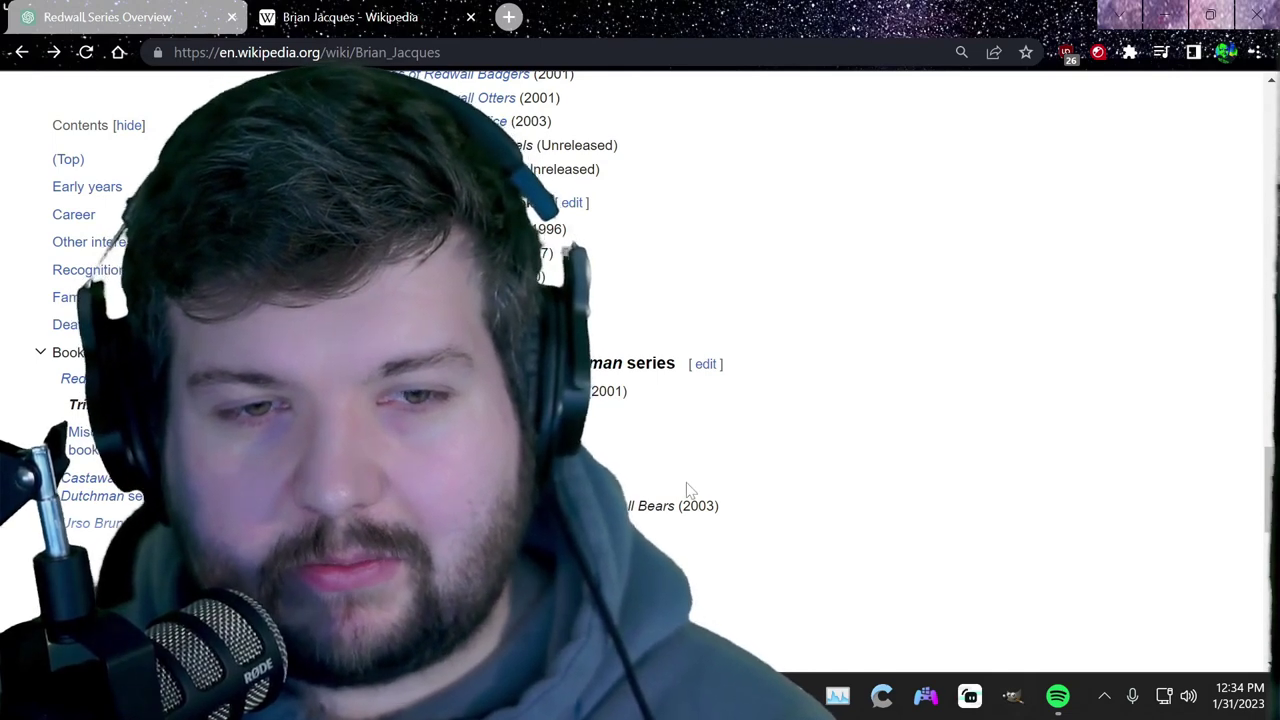
scroll(687, 490, "down", 1)
scroll(687, 490, "up", 3)
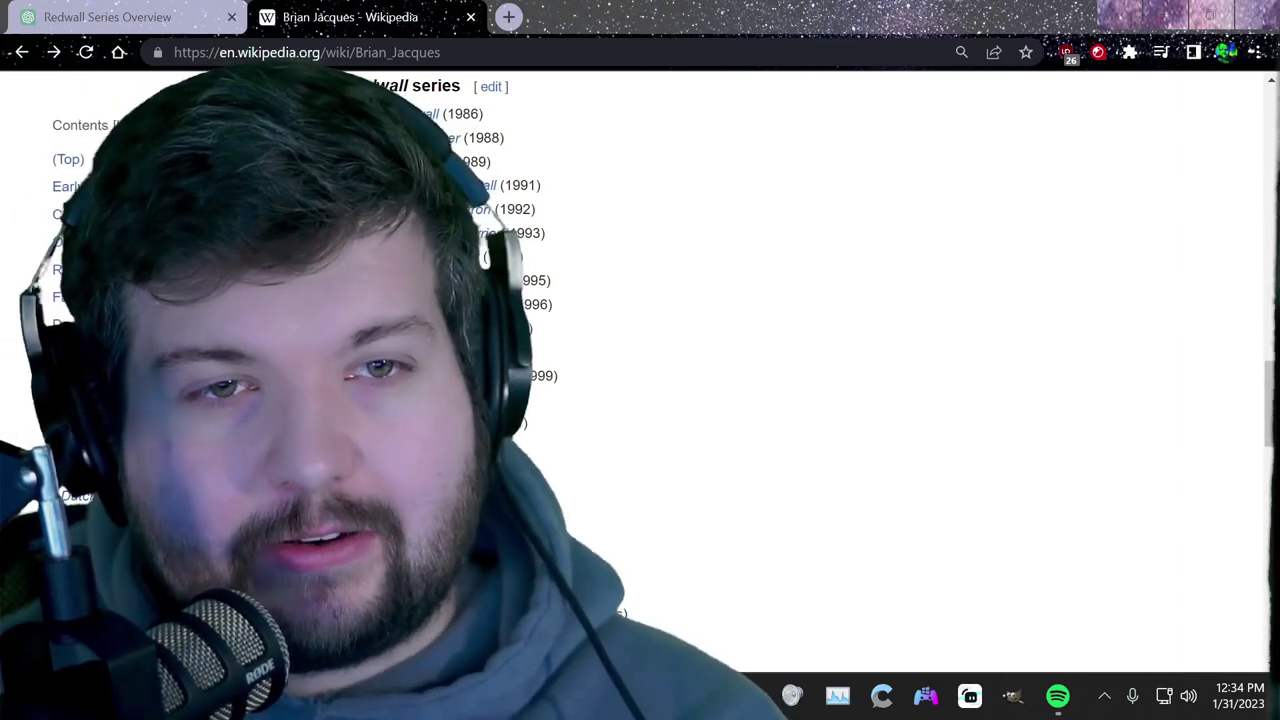
mouse_move(425, 114)
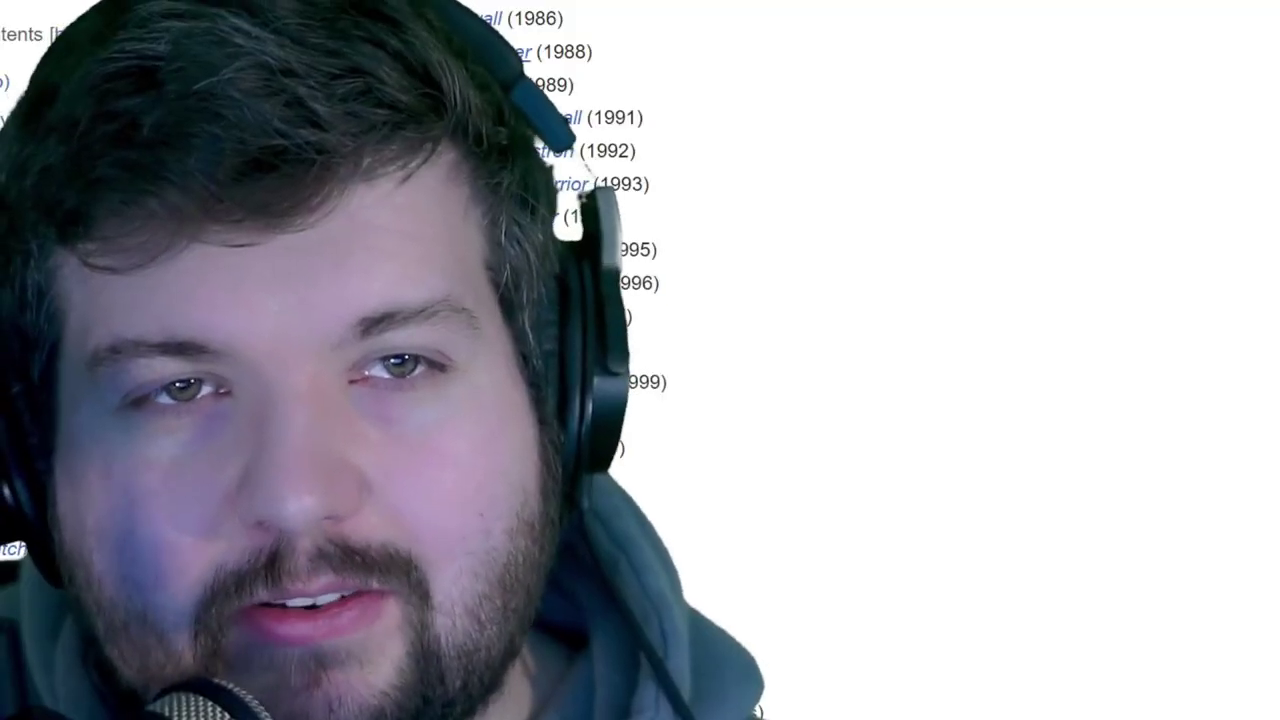
mouse_move(430, 137)
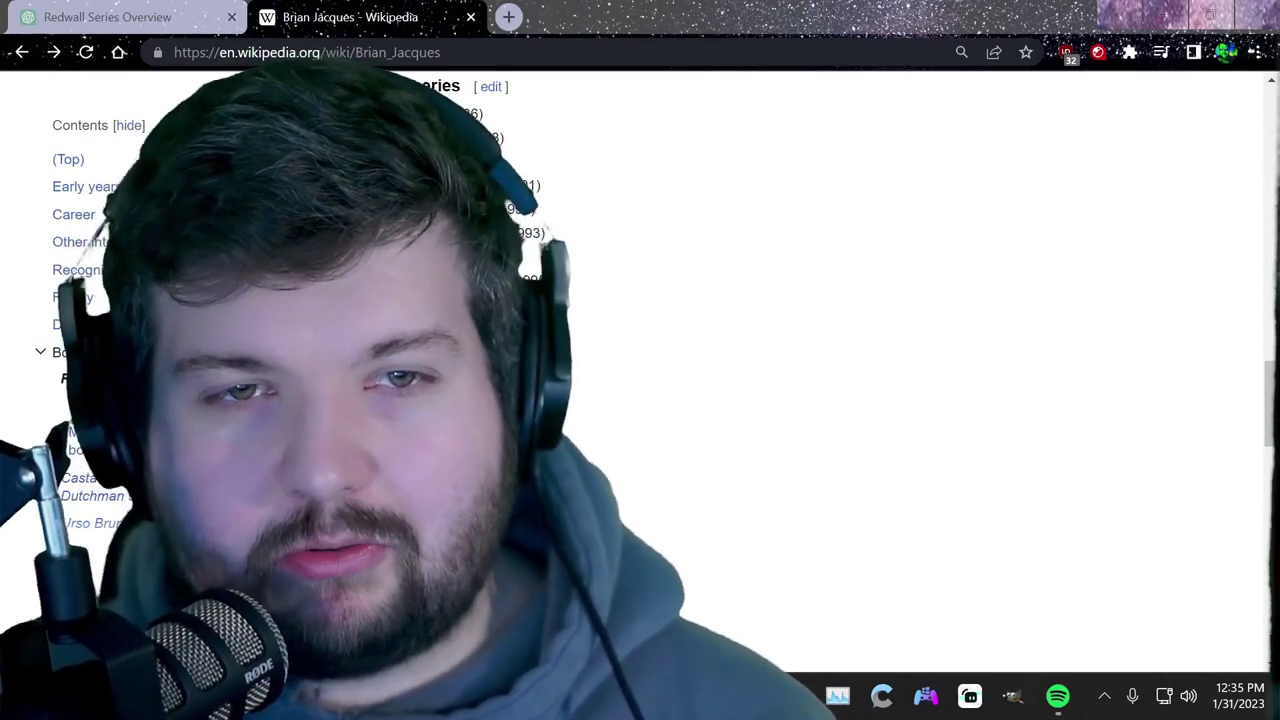
mouse_move(470, 325)
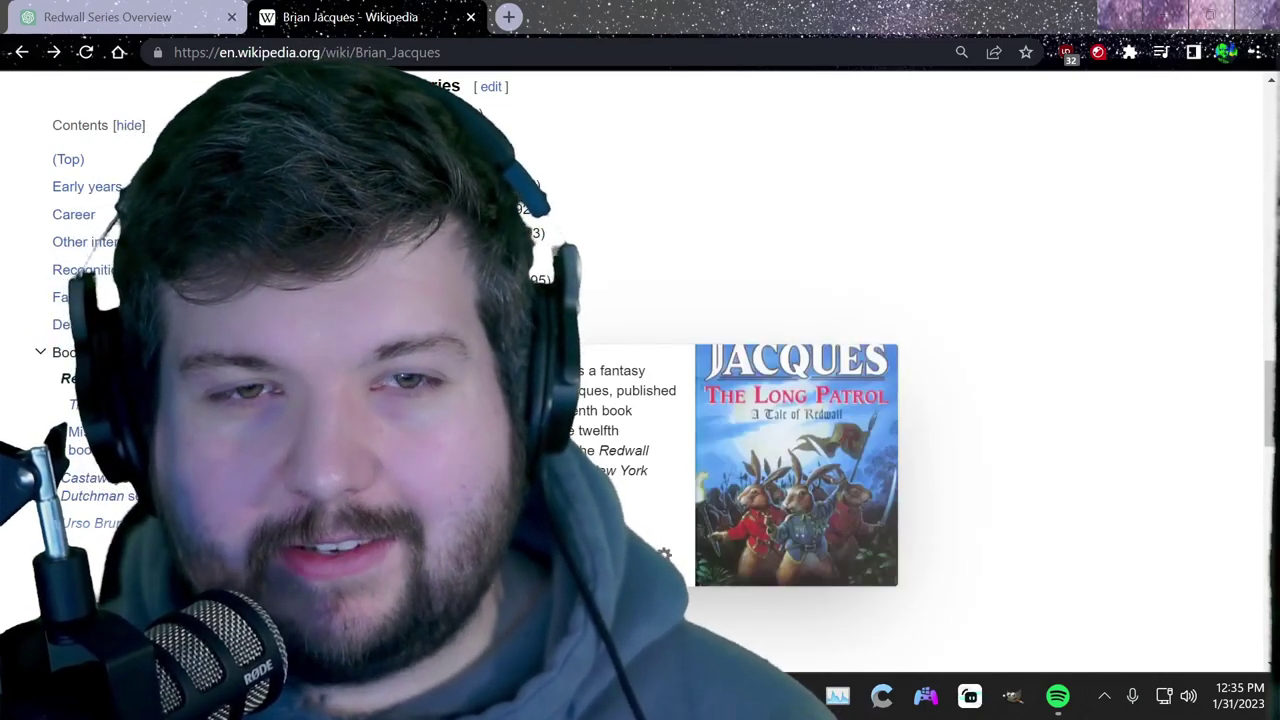
- Play the Brian Jacques Tribute video on YouTube in full screen
mouse_move(470, 302)
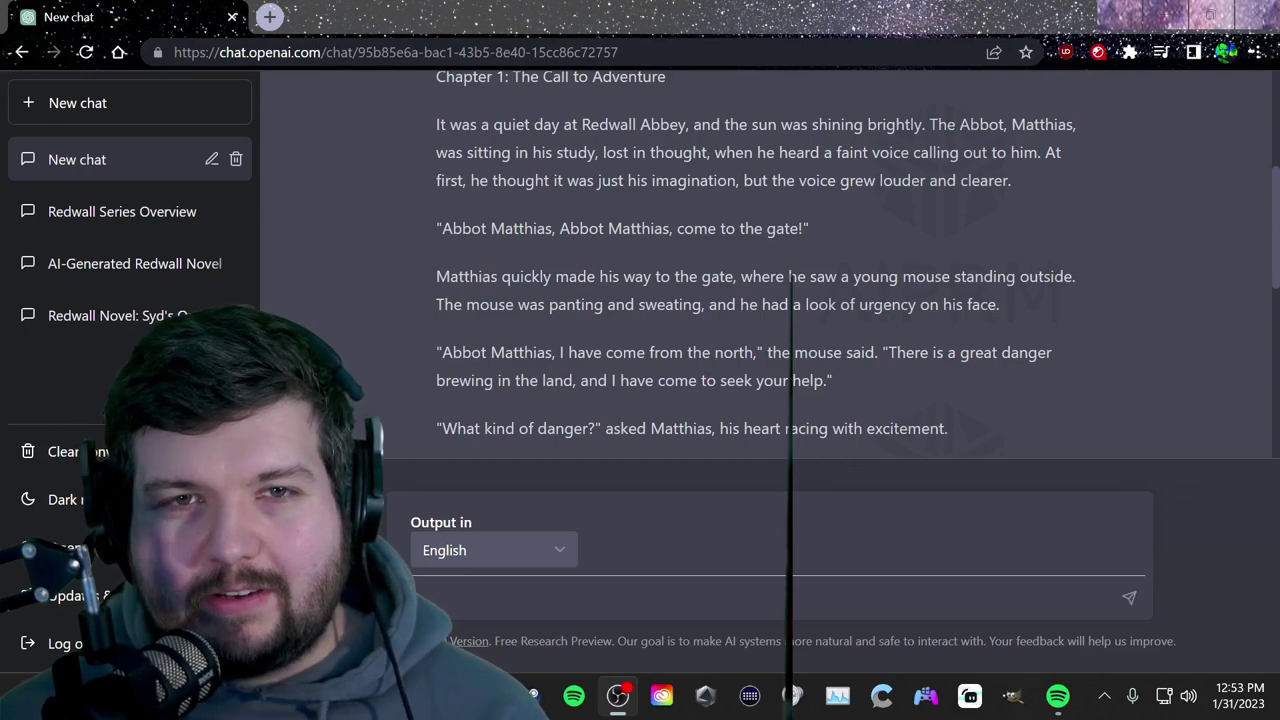
- Read through 'Chapter 1: The Call to Adventure', then switch to the 'Redwall Novel: Syd's Quest' chat
scroll(882, 135, "down", 1)
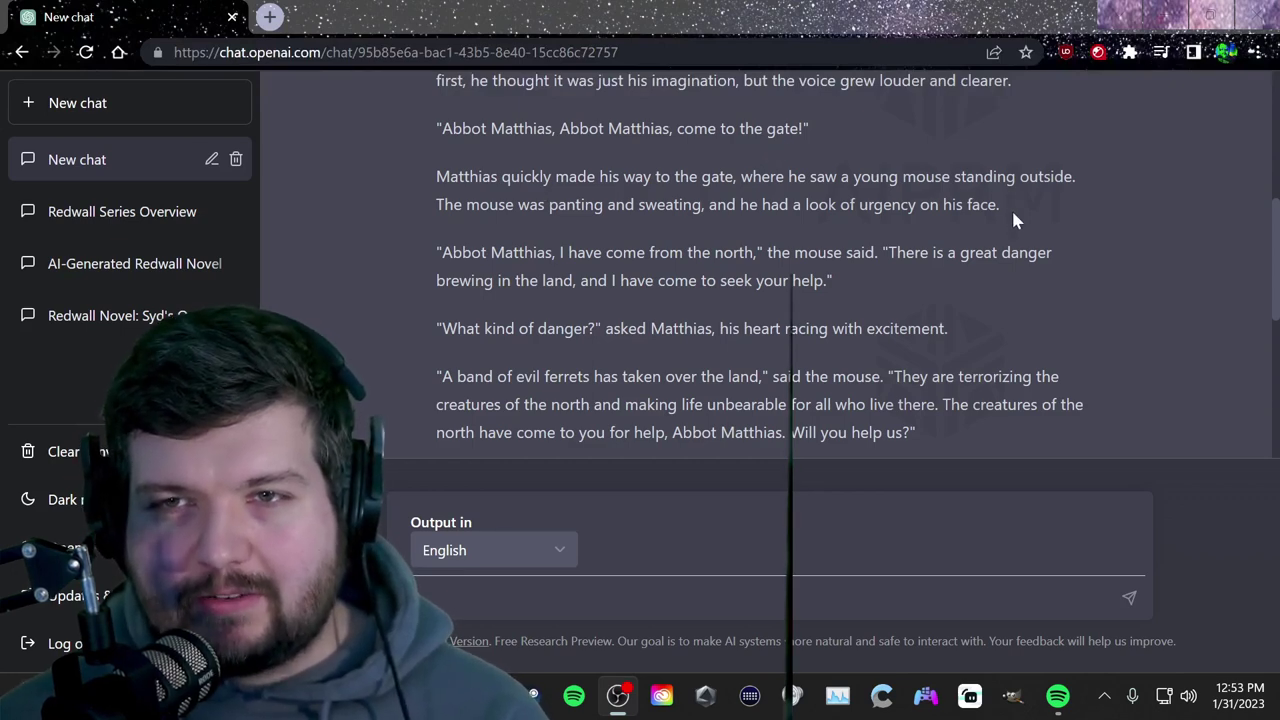
scroll(948, 264, "down", 1)
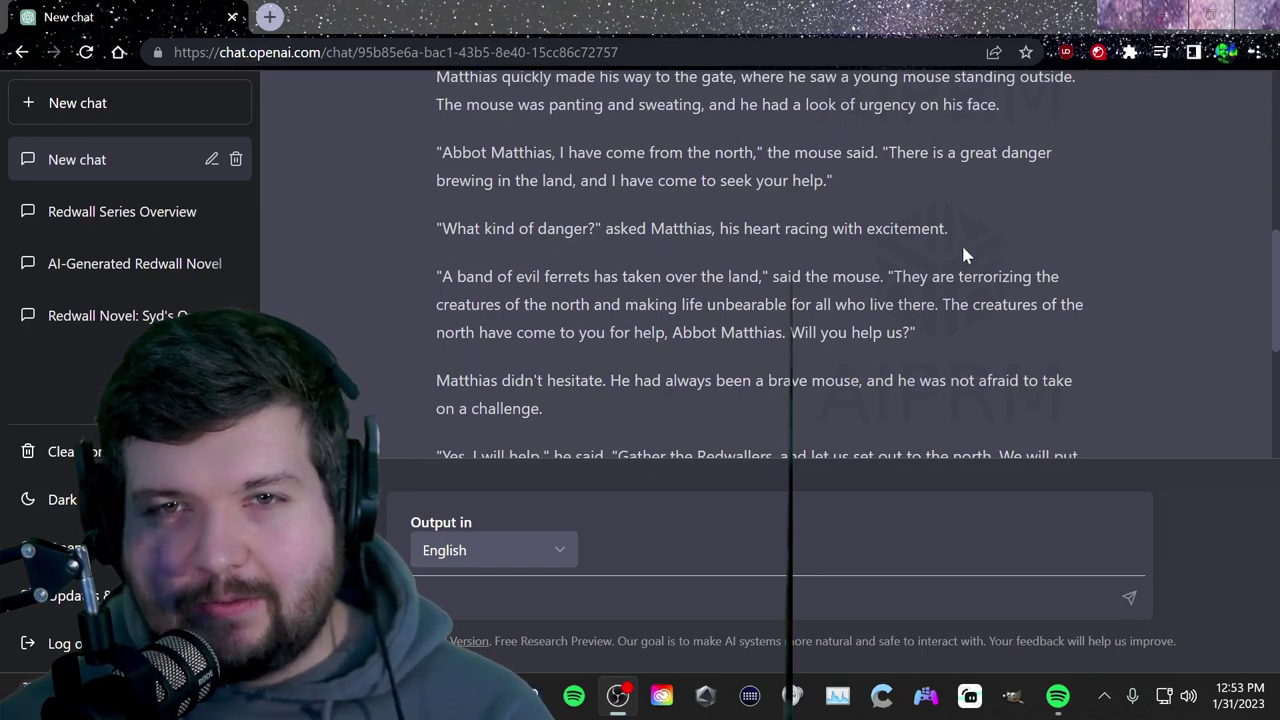
scroll(894, 256, "down", 1)
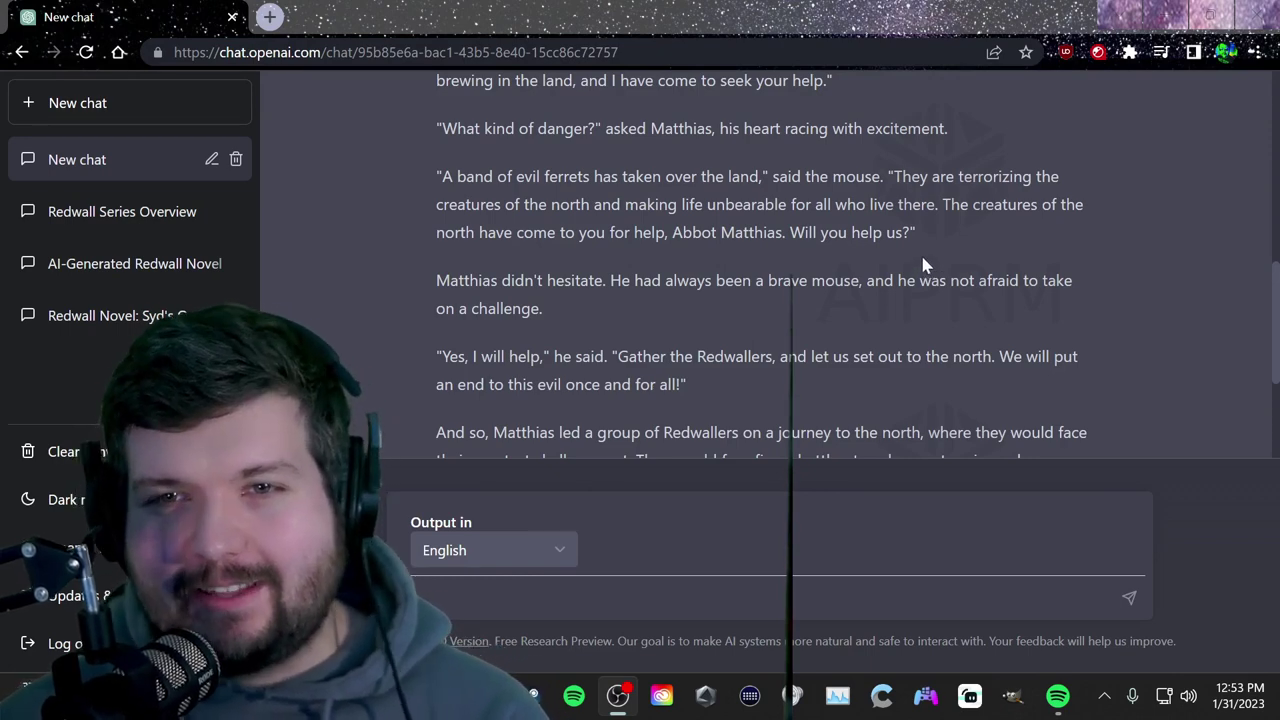
scroll(922, 272, "down", 1)
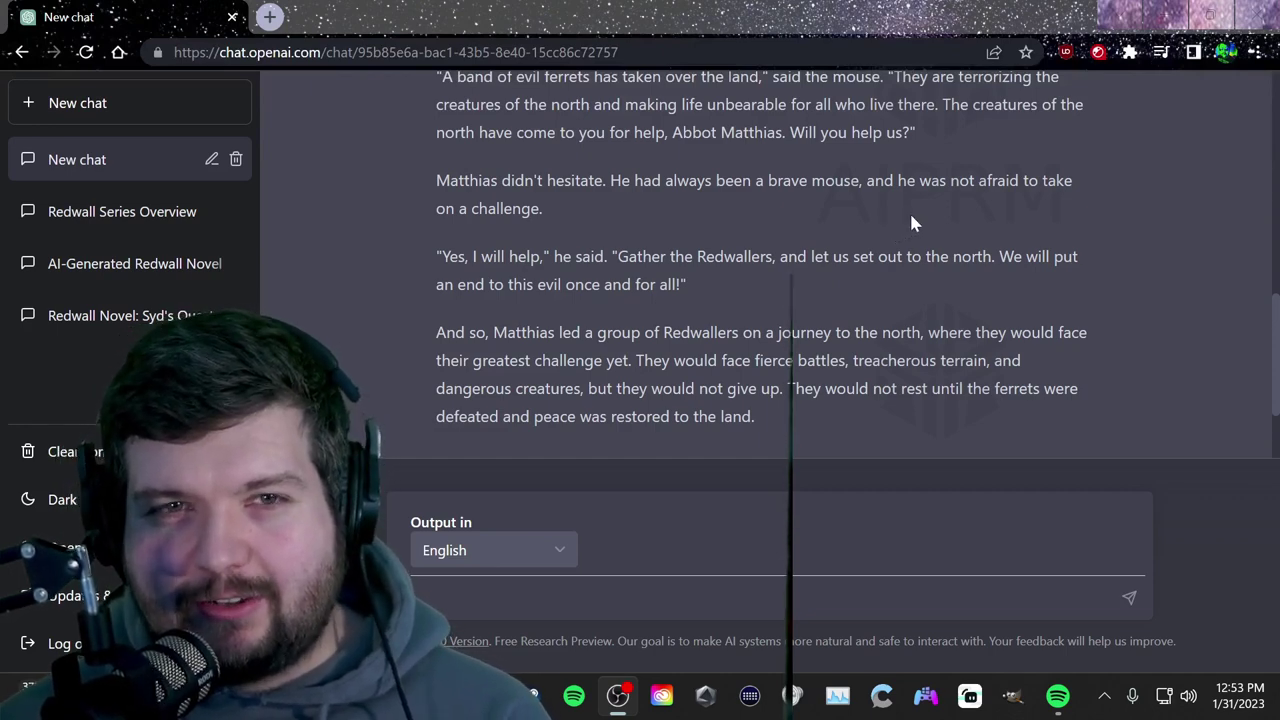
scroll(911, 222, "down", 1)
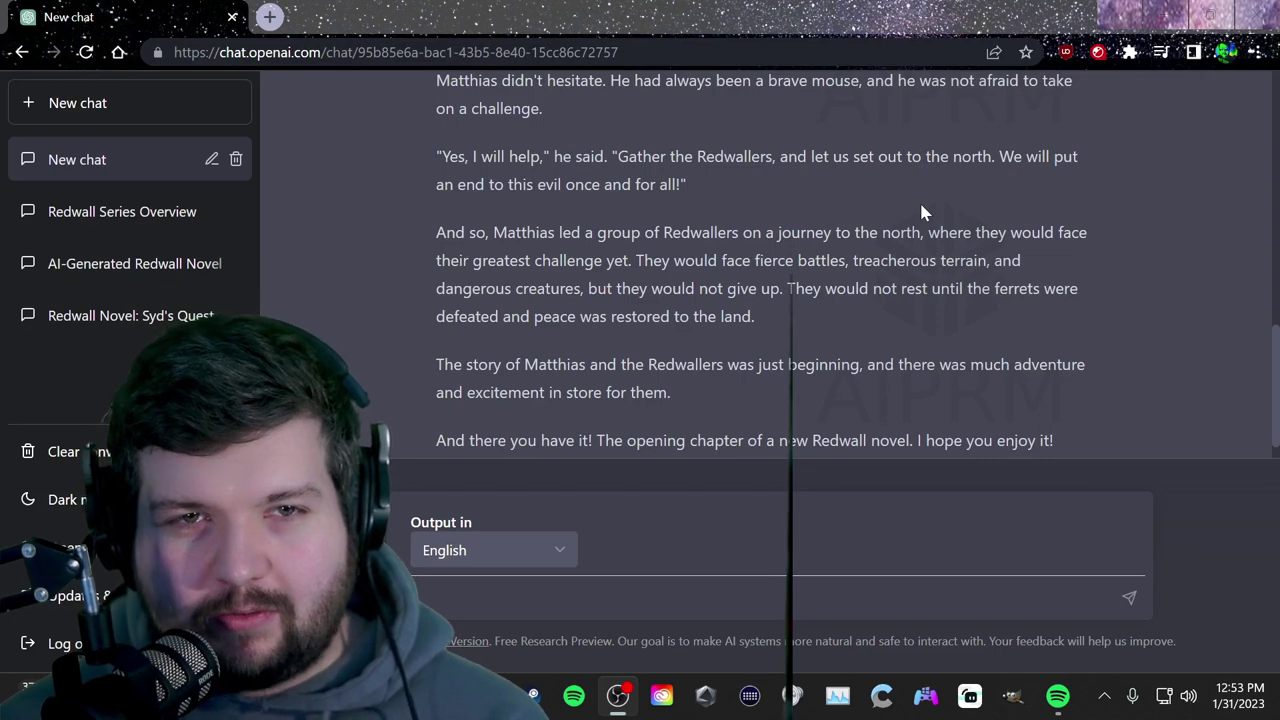
scroll(994, 290, "down", 1)
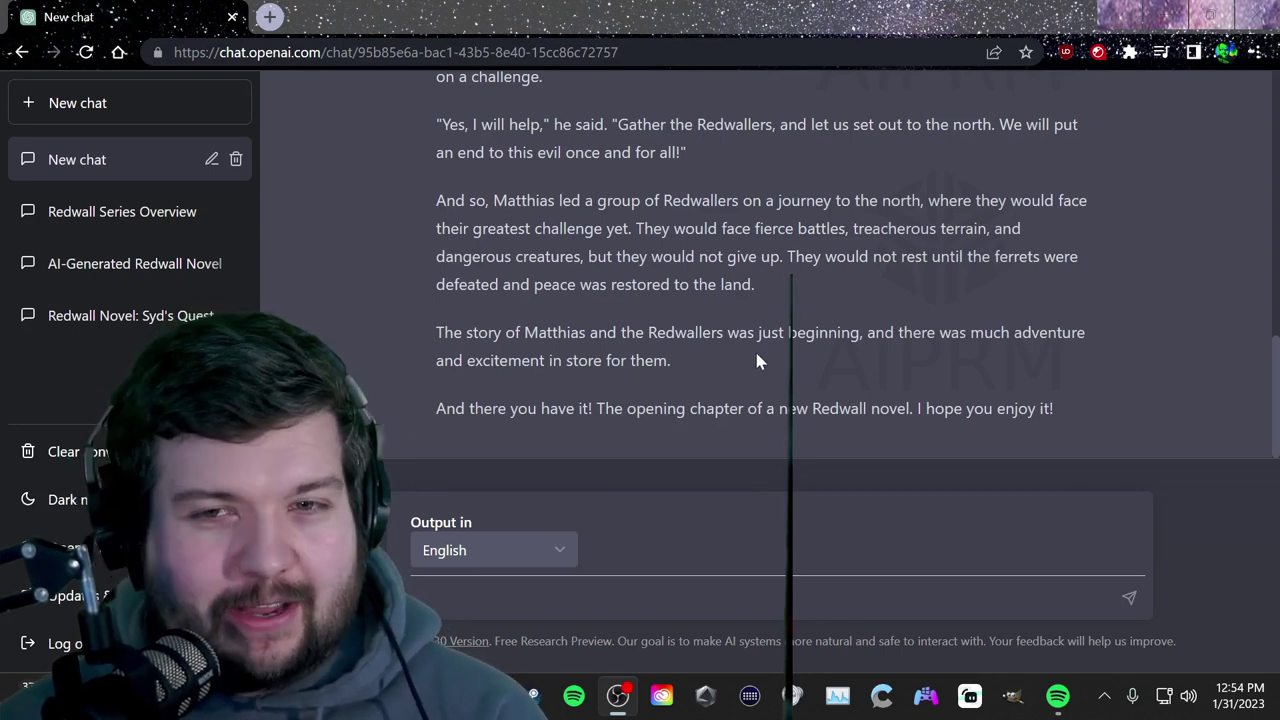
scroll(966, 446, "up", 15)
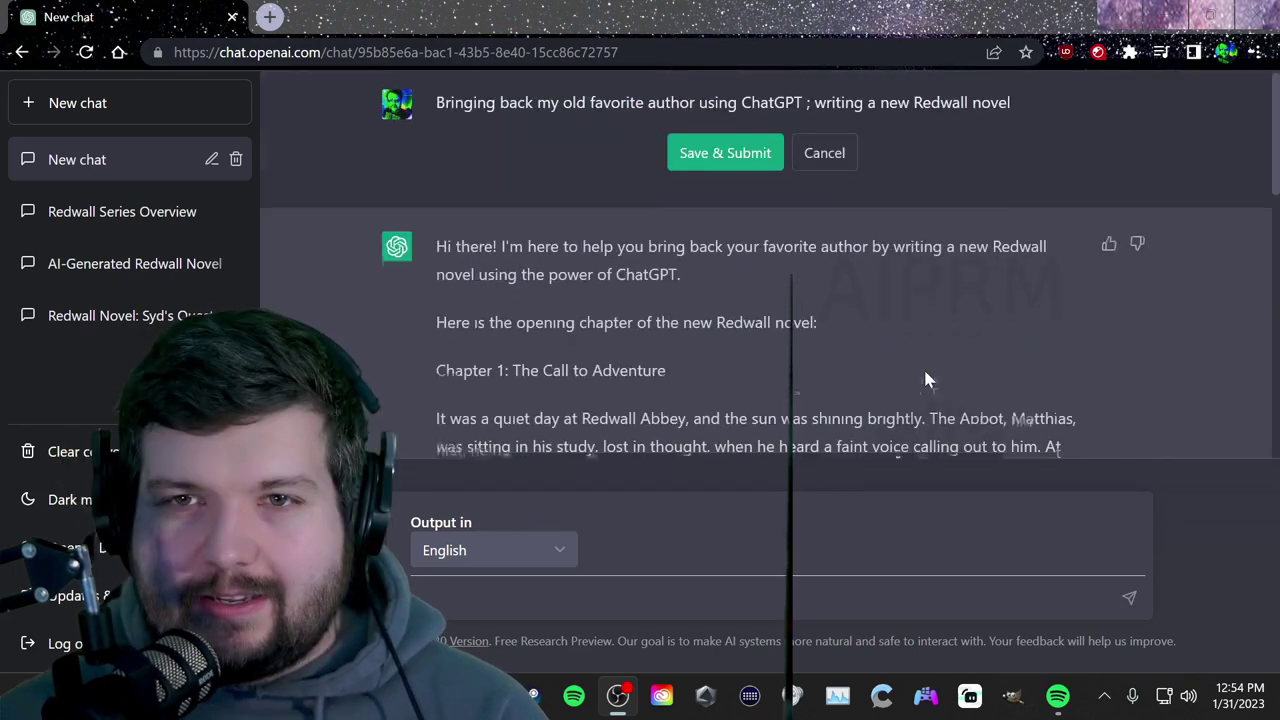
scroll(925, 374, "down", 2)
scroll(900, 368, "up", 1)
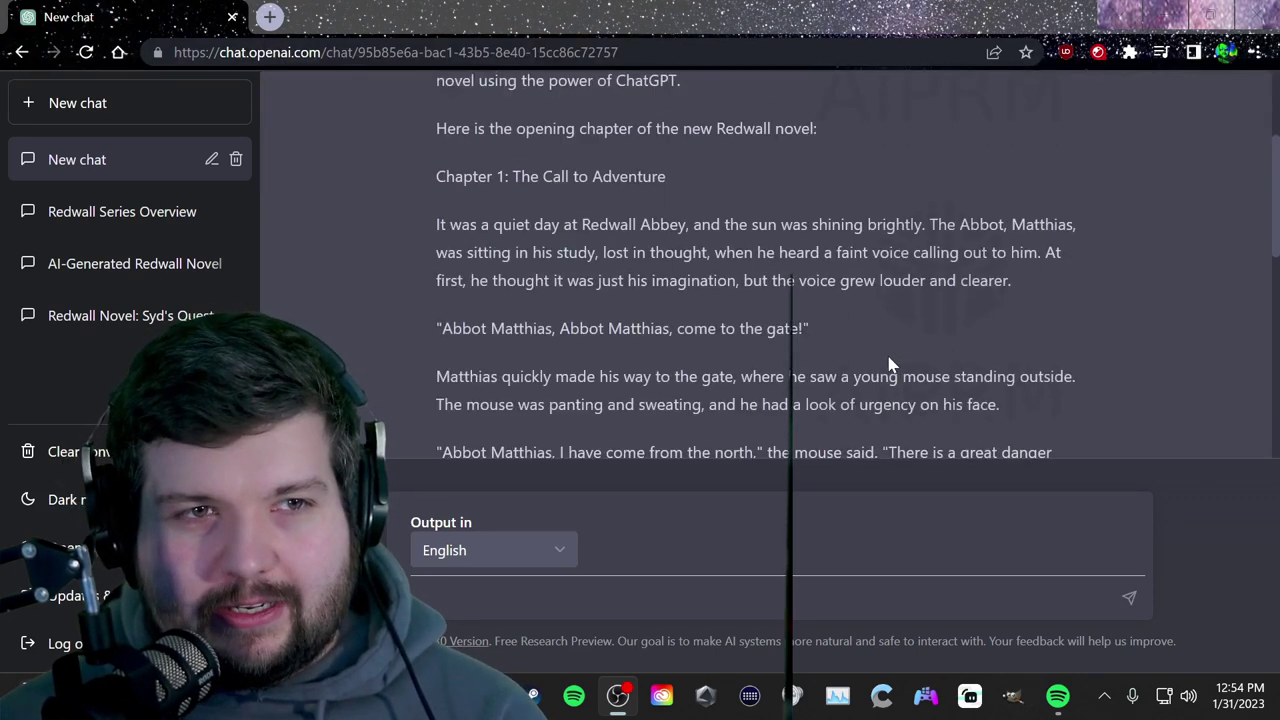
scroll(886, 363, "down", 5)
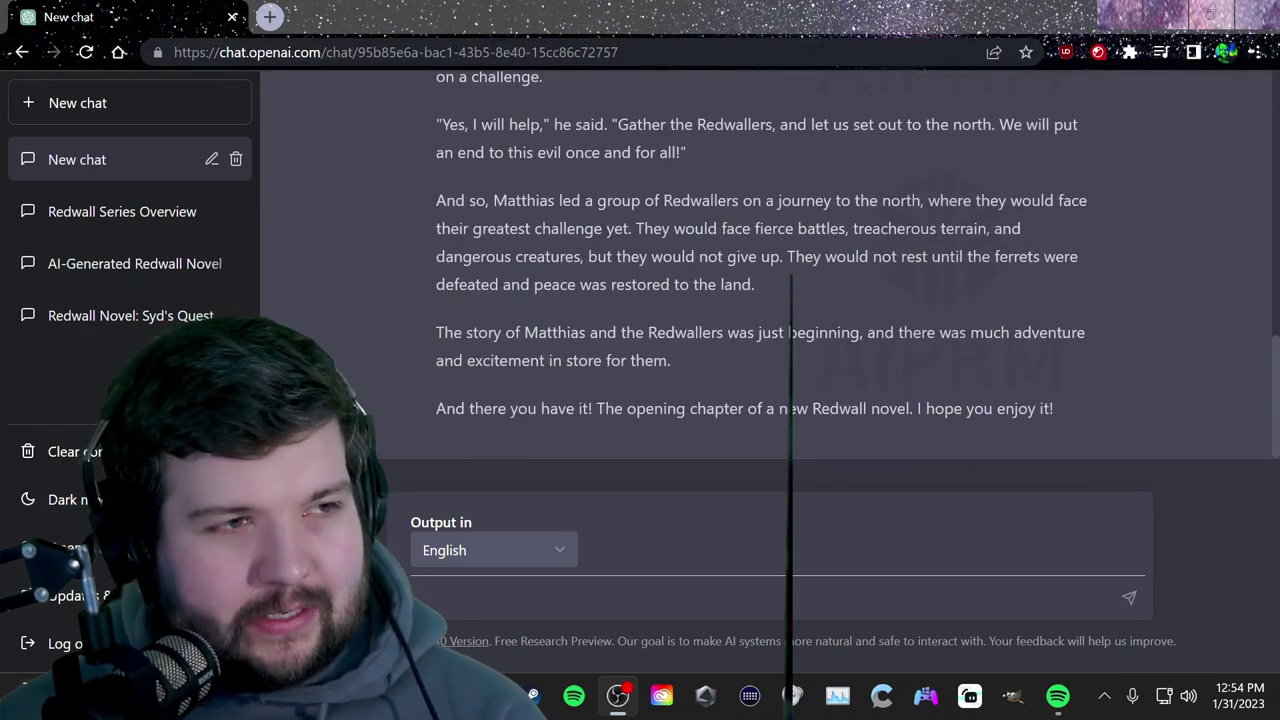
left_click(130, 315)
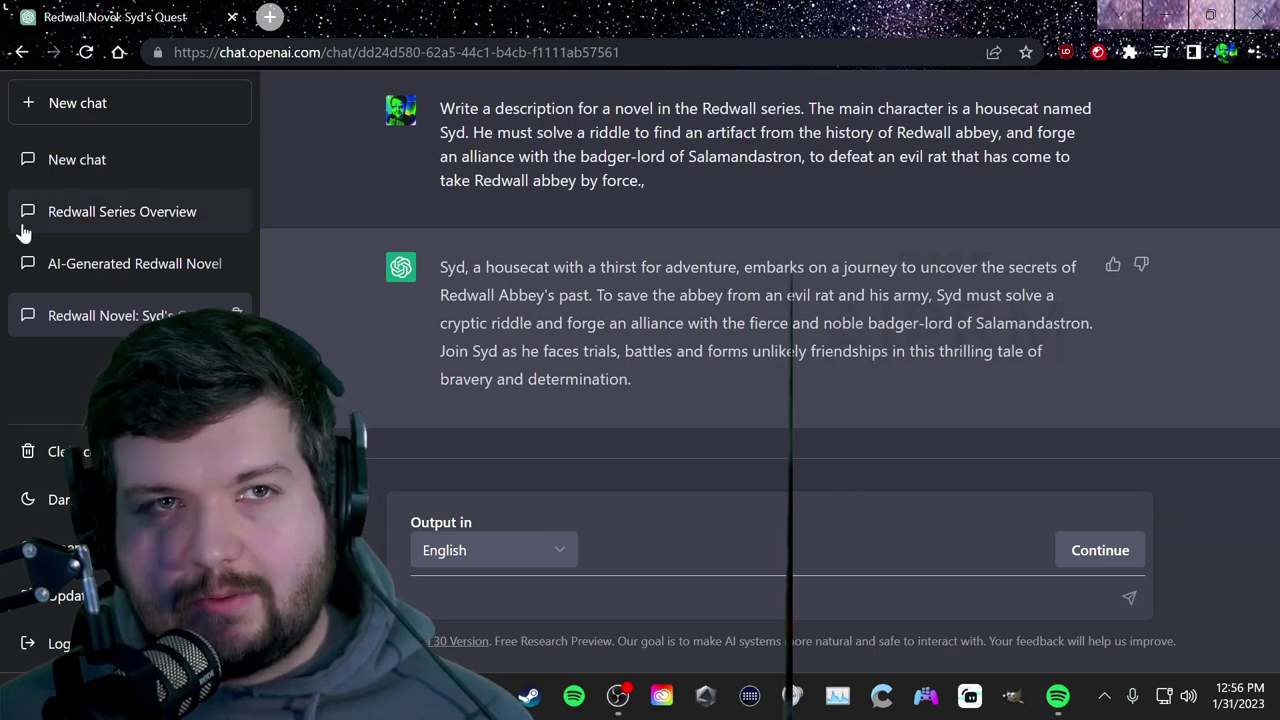
- Open a new browser tab beside the Syd's Quest chat
left_click(270, 17)
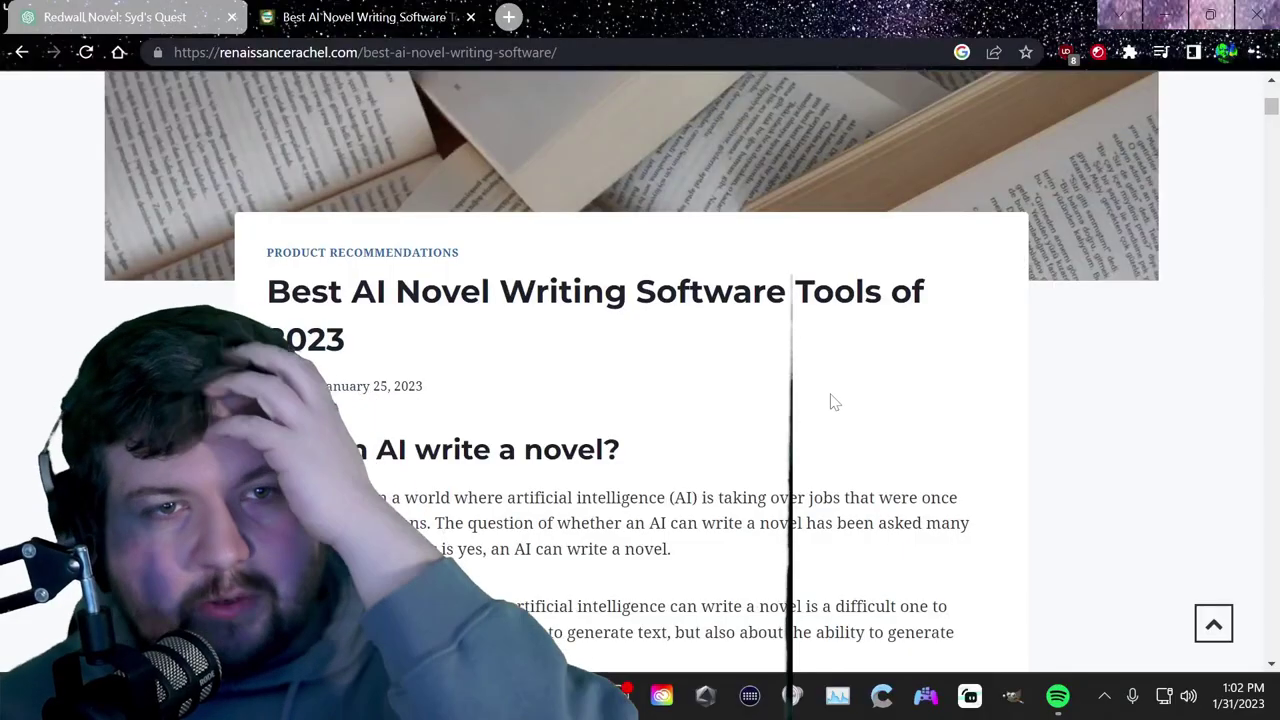
- Read the AI novel writing software article, highlighting the lines about generating engaging plots
scroll(576, 330, "down", 3)
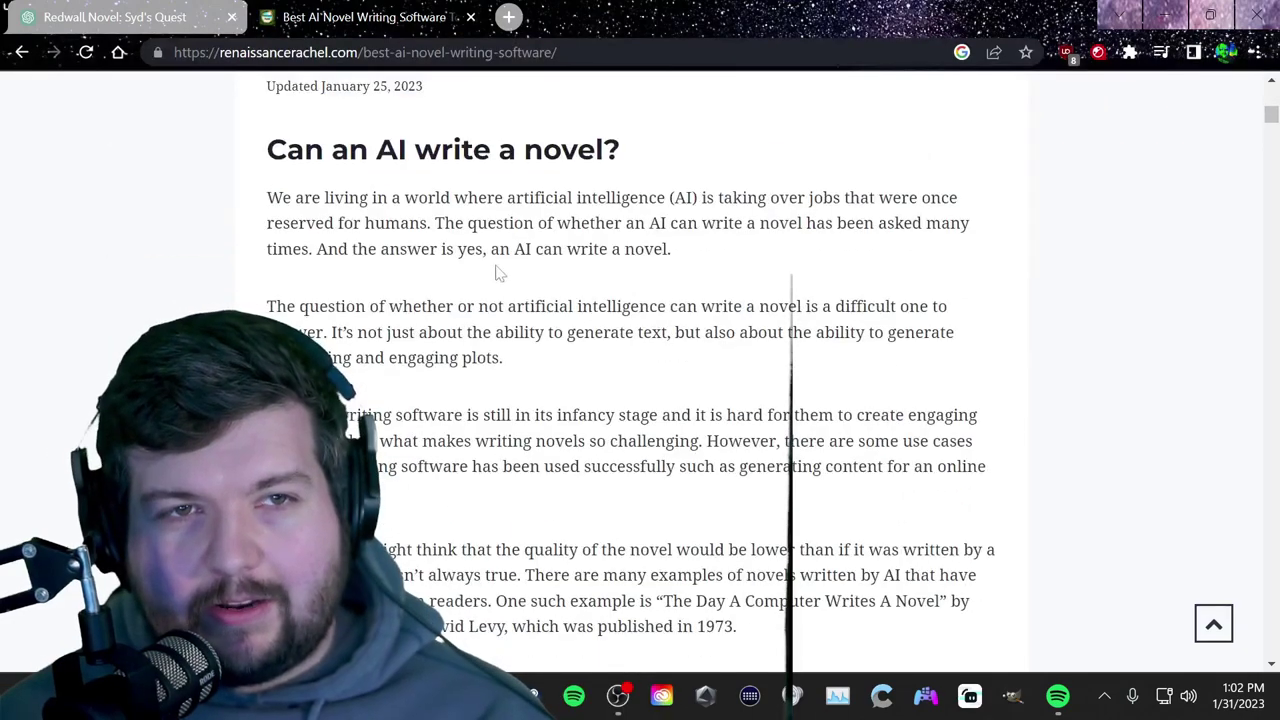
scroll(563, 277, "down", 1)
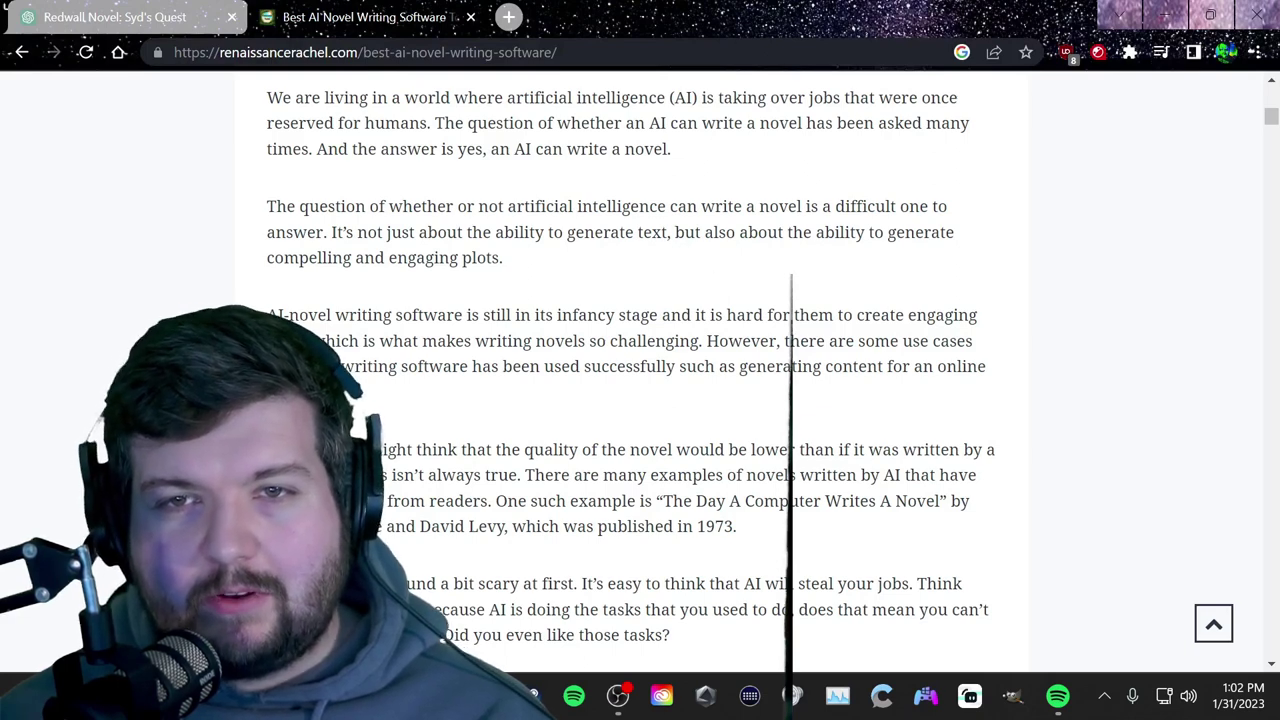
left_click_drag(816, 232, 954, 269)
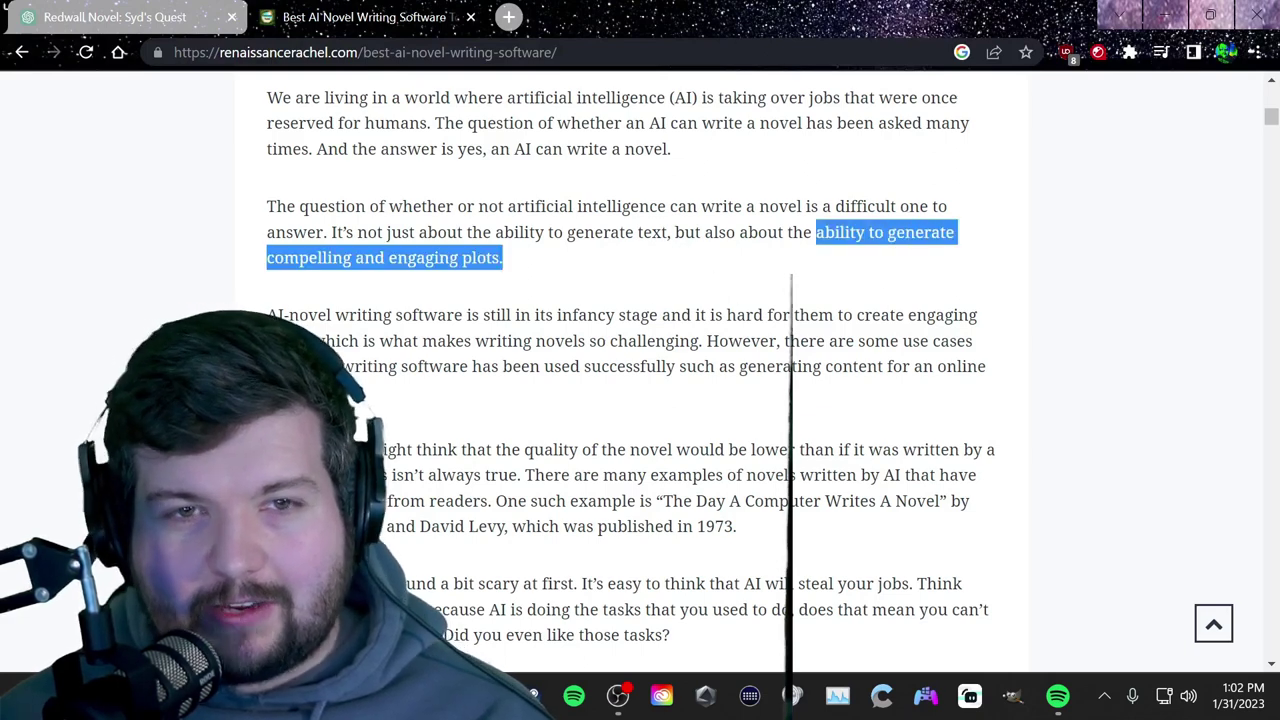
scroll(954, 269, "down", 1)
left_click_drag(713, 215, 968, 268)
left_click(530, 293)
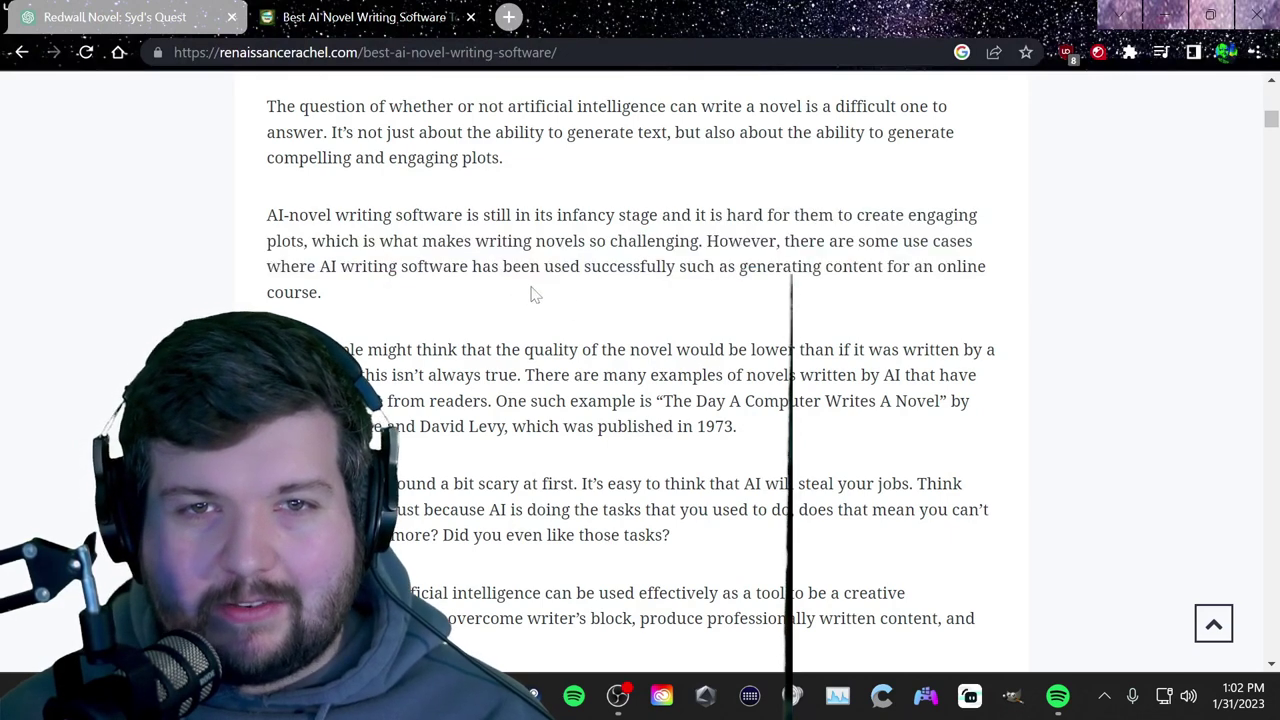
scroll(628, 293, "down", 5)
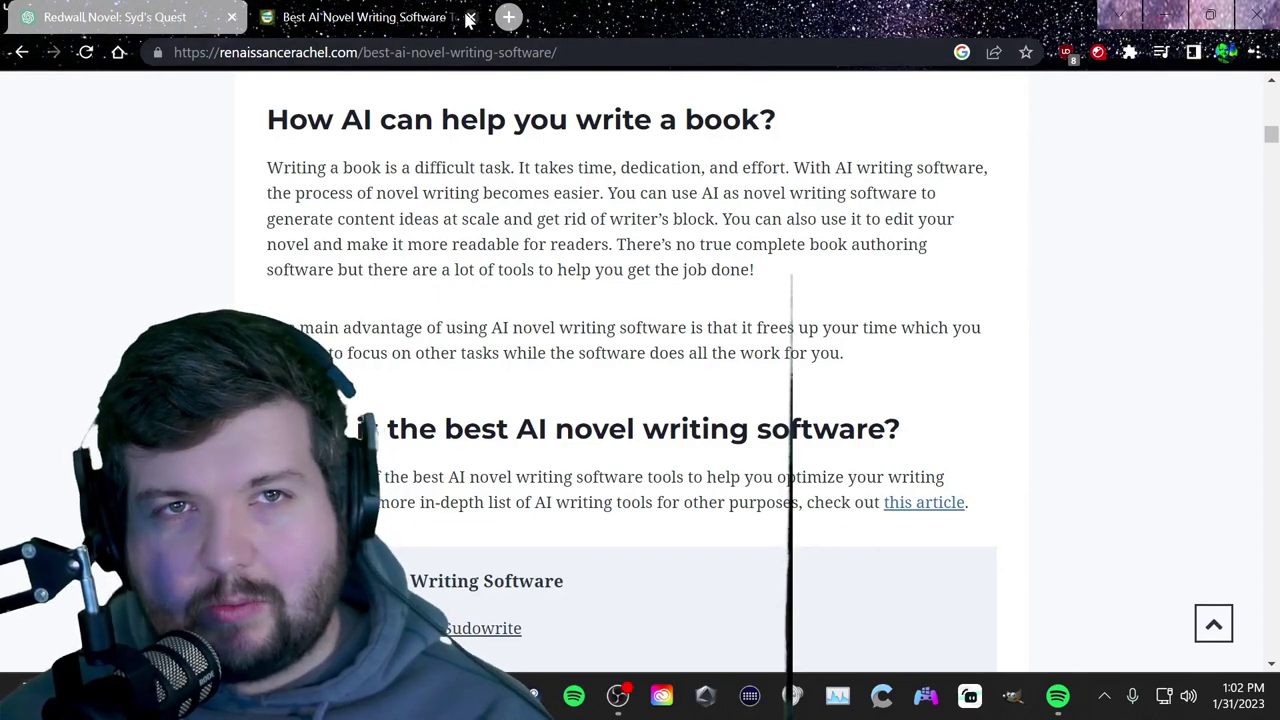
scroll(432, 190, "down", 10)
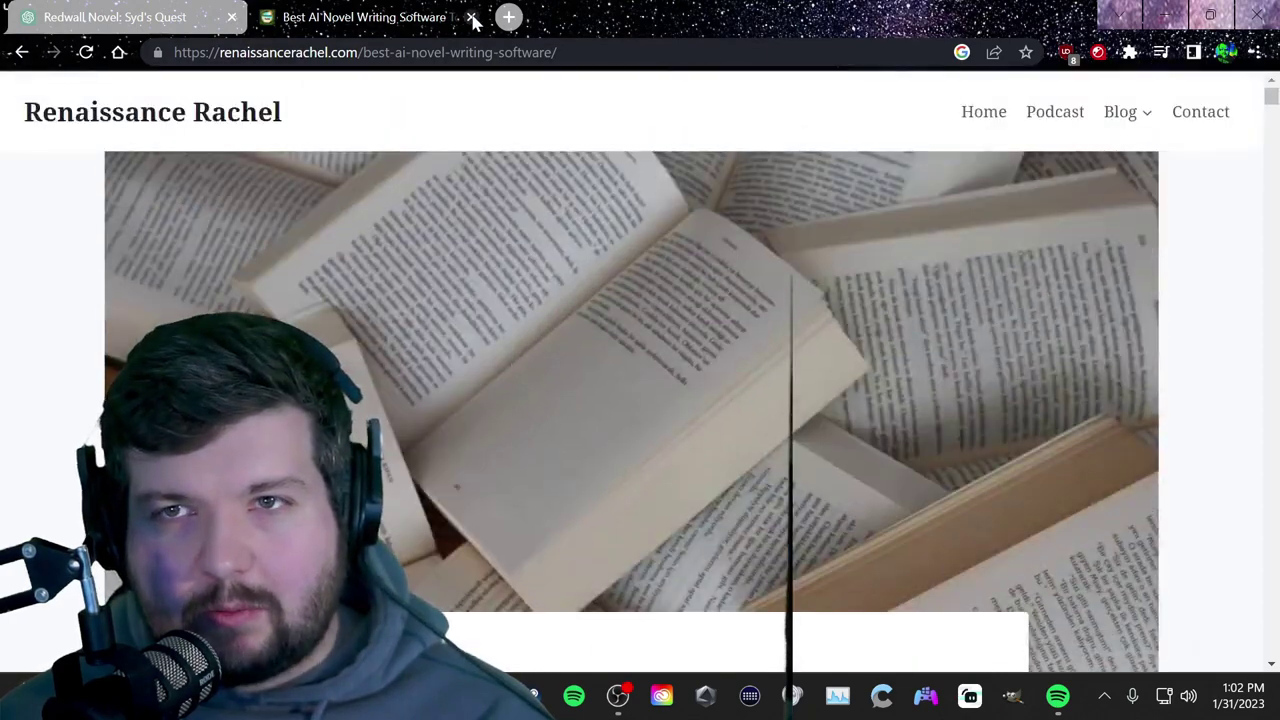
- Close the article and read the 'AI-Generated Redwall Novel' chat, highlighting lines on heroic mice and AI training
left_click(470, 17)
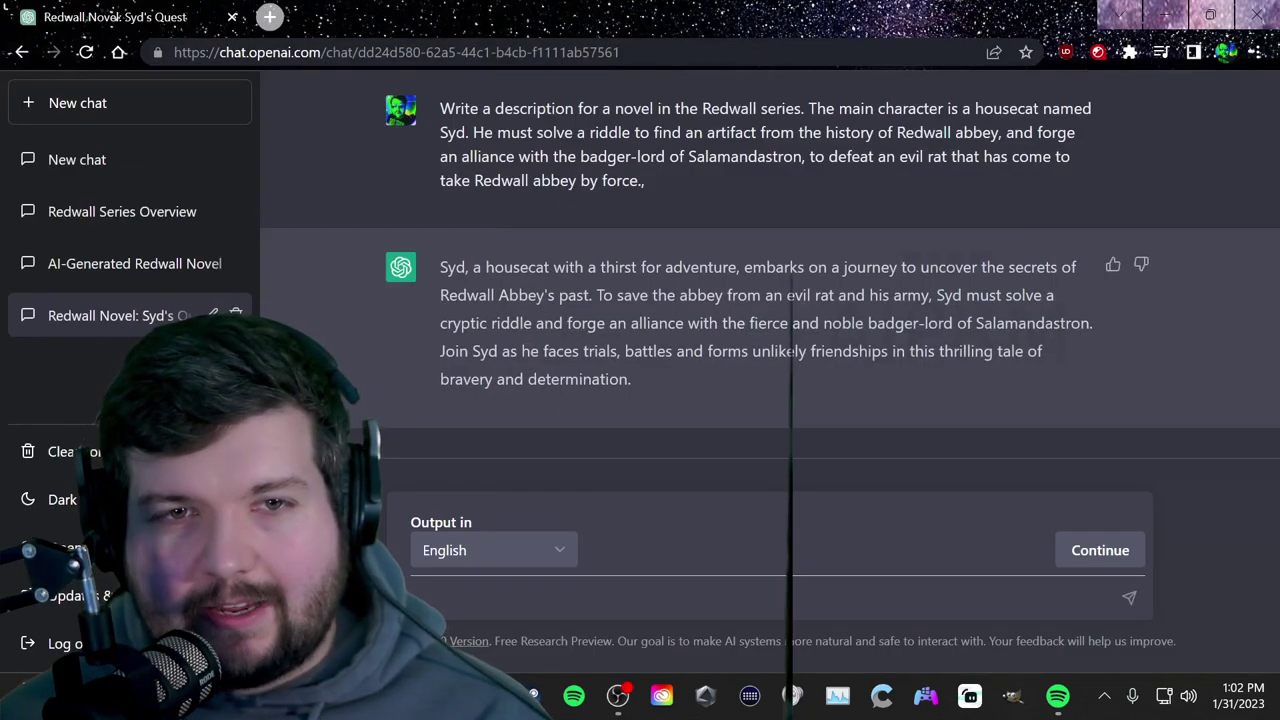
left_click(206, 264)
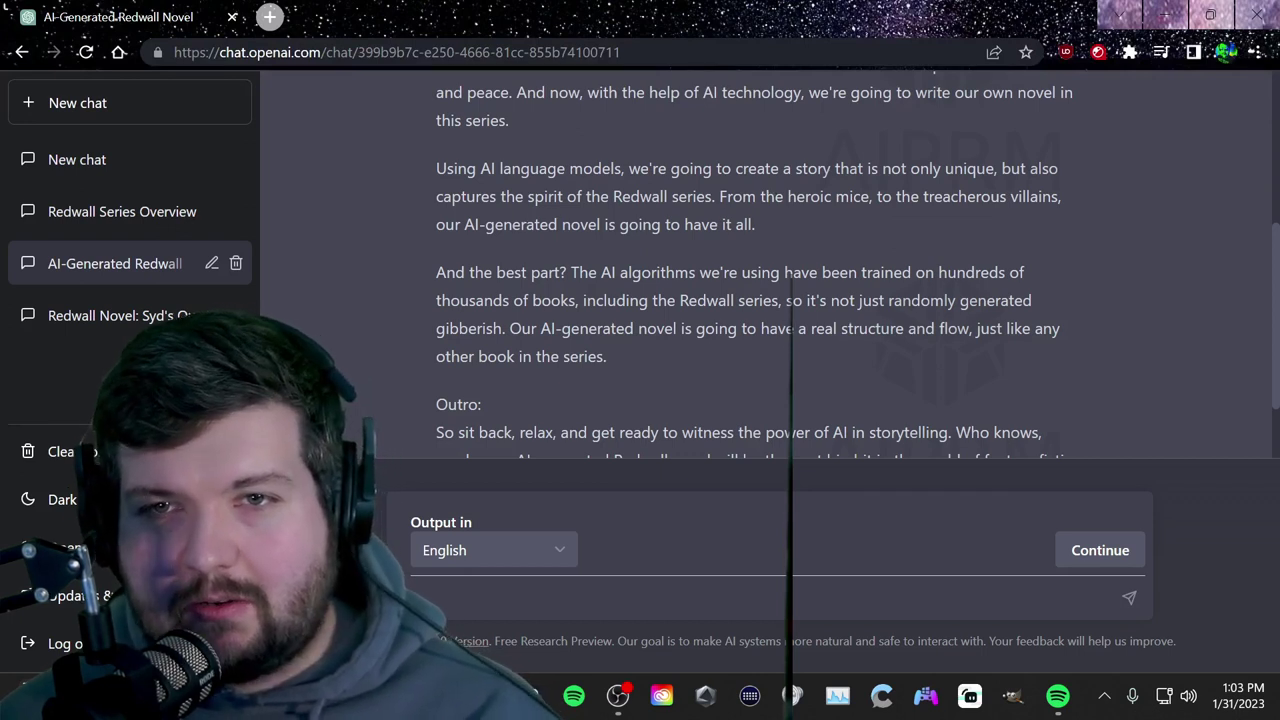
left_click_drag(810, 197, 947, 232)
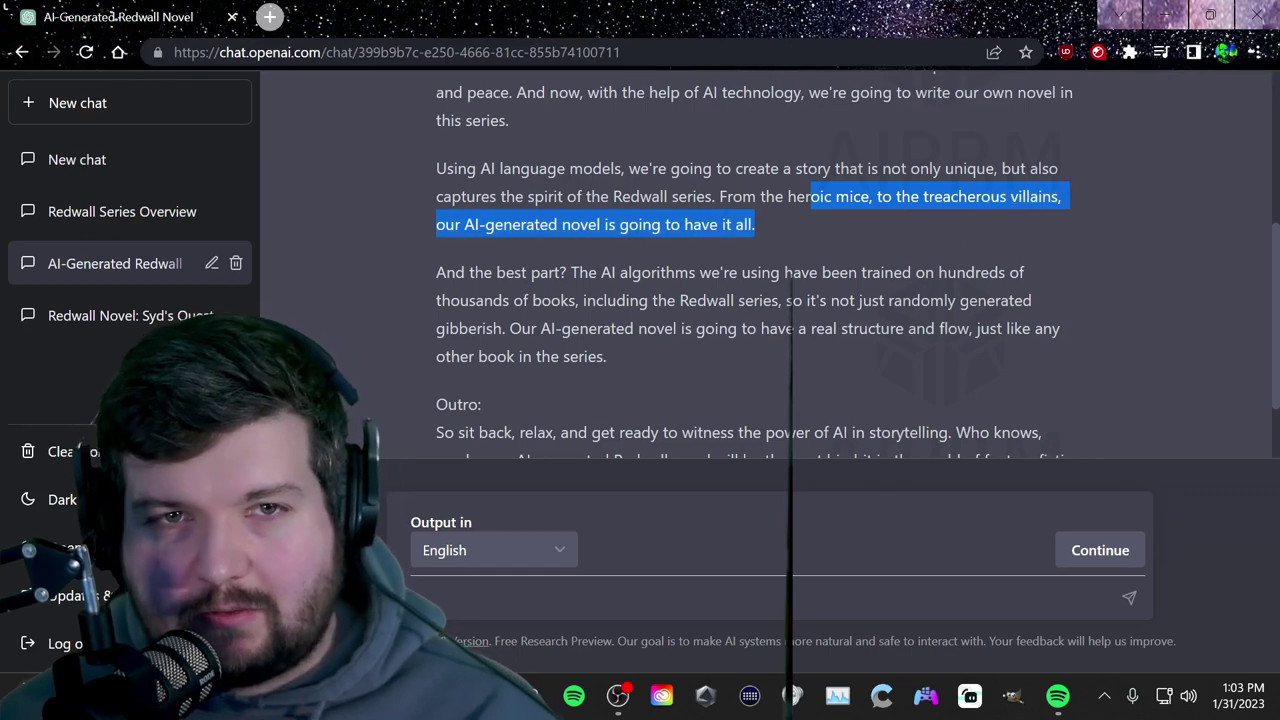
scroll(598, 153, "down", 1)
left_click_drag(600, 173, 945, 201)
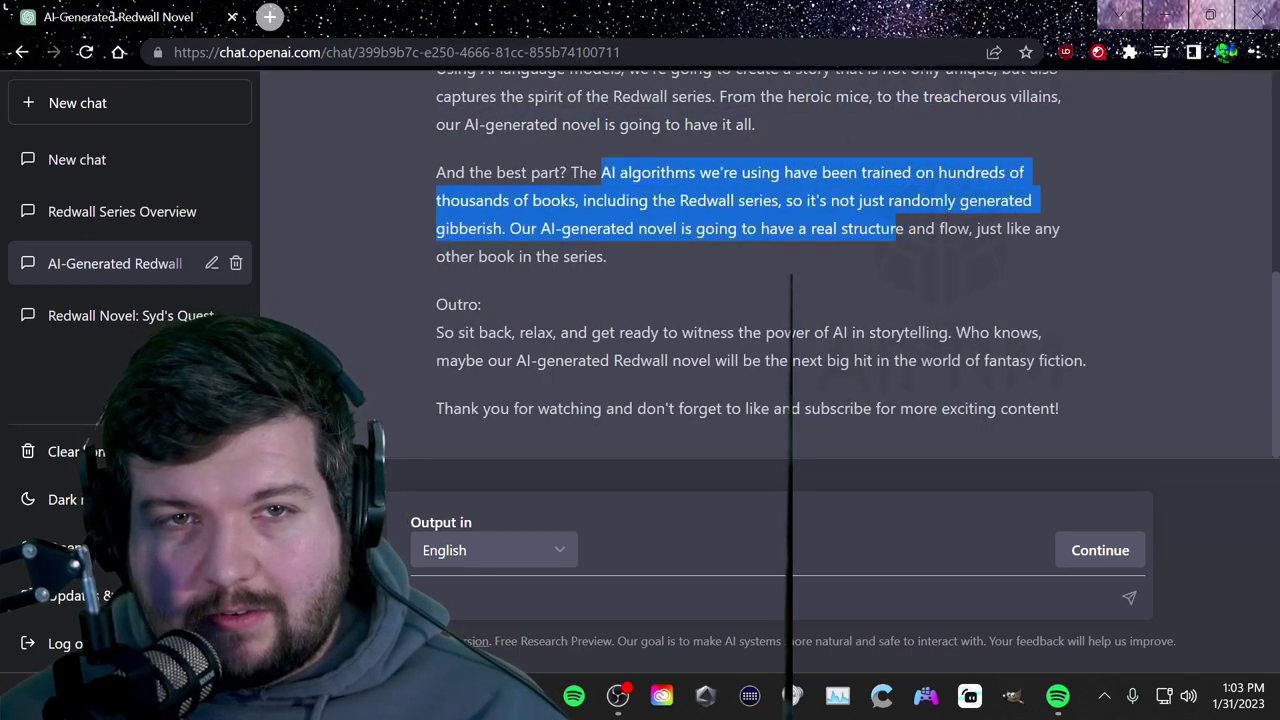
left_click_drag(876, 228, 781, 200)
left_click(781, 200)
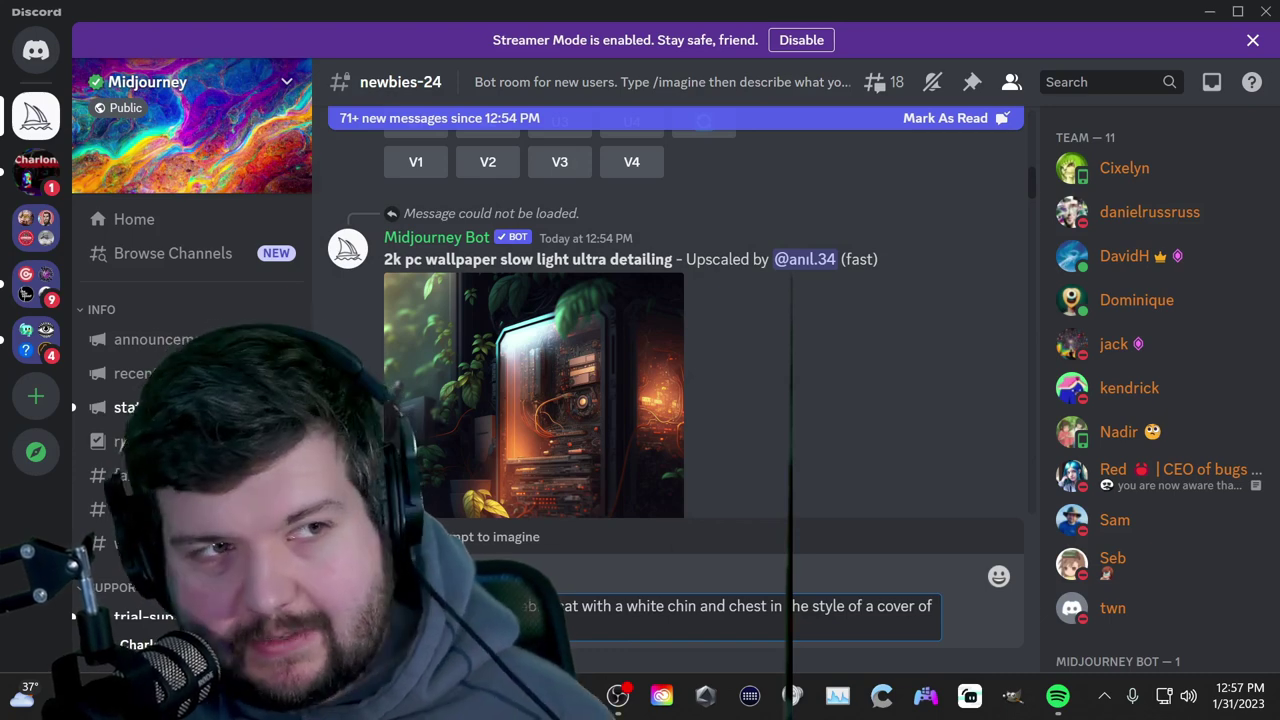
- Submit the Midjourney /imagine prompt for a brown tabby cat wielding a sword, Redwall-cover style
key("Return")
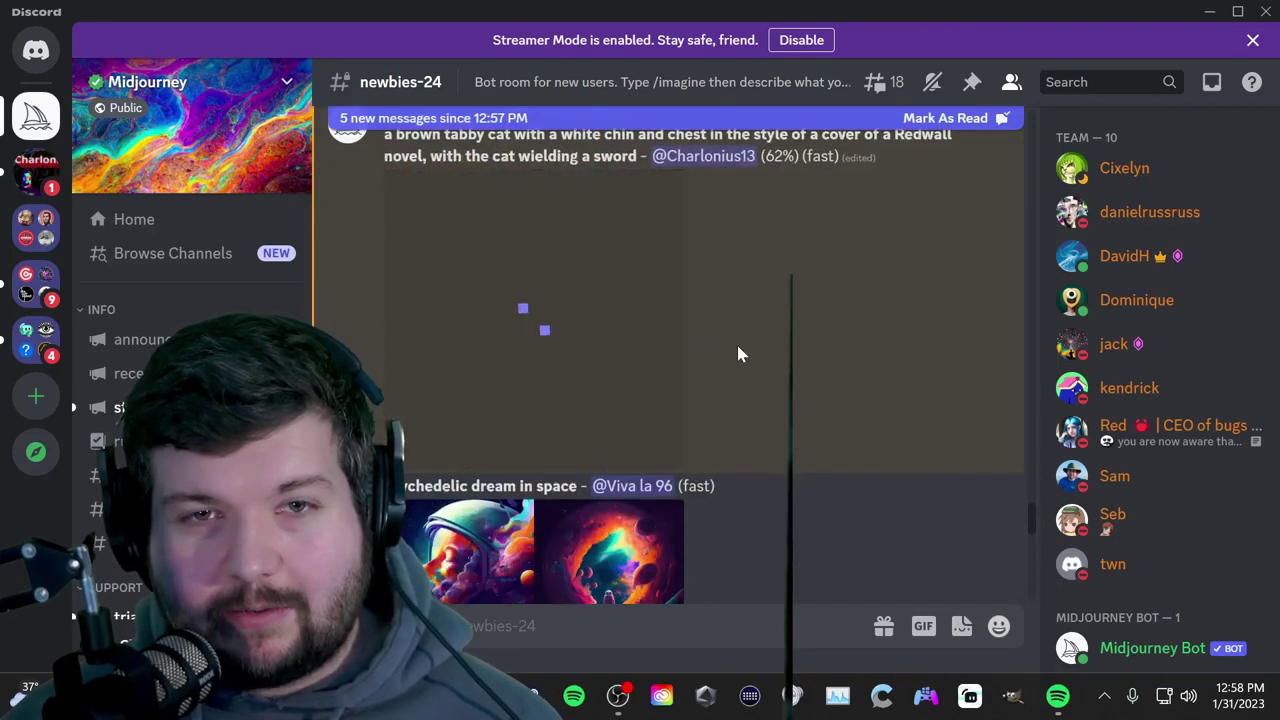
- Choose the first cat image (V1) and open the upscaled sword-wielding tabby full size in the browser
left_click(470, 300)
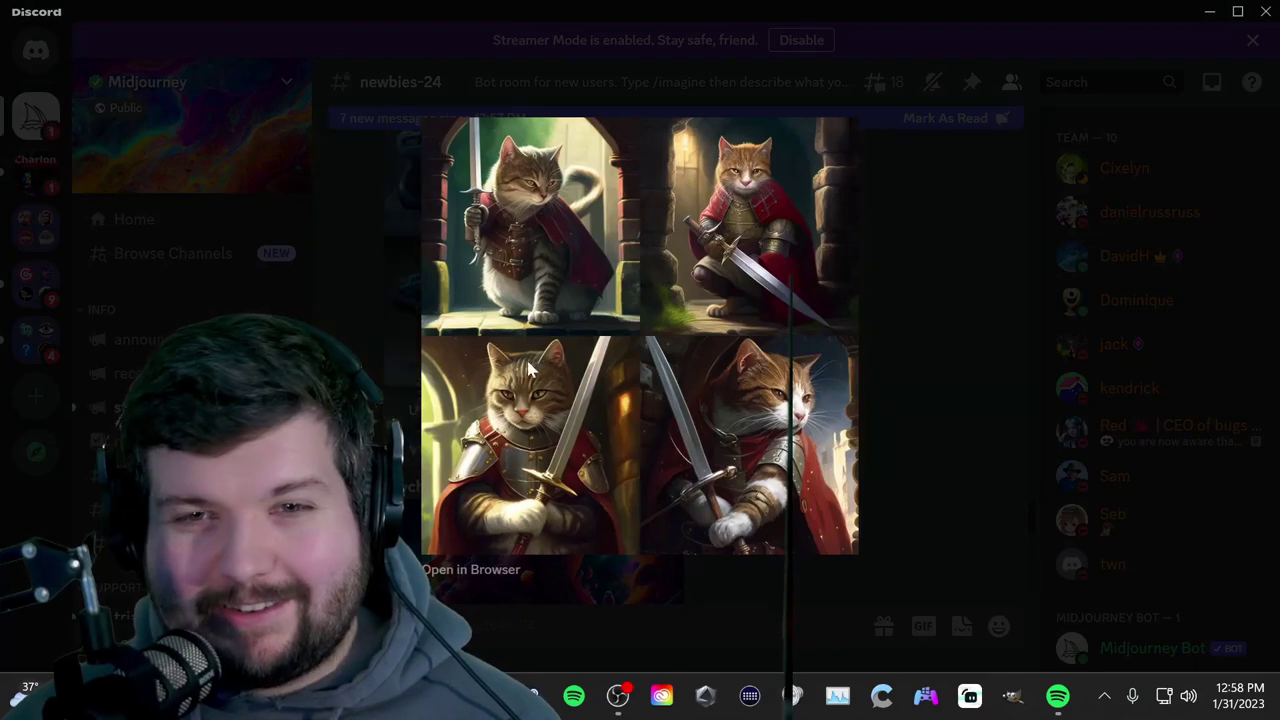
left_click(956, 494)
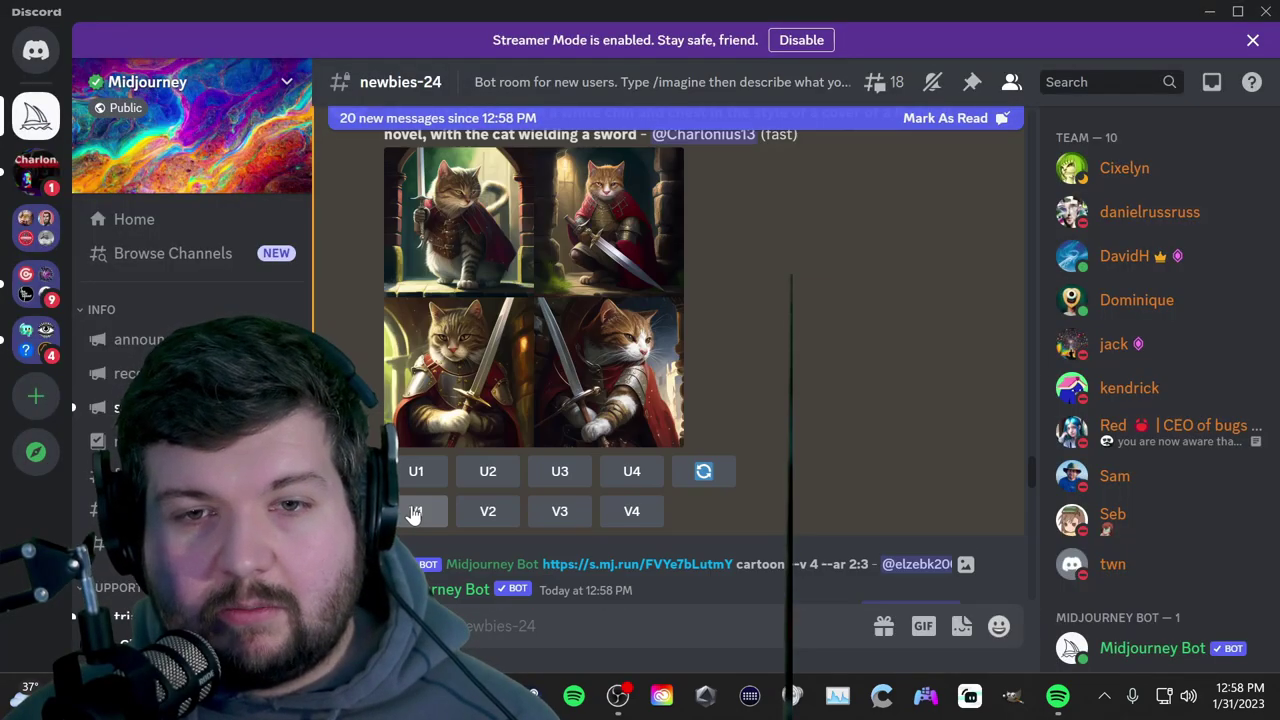
left_click(560, 420)
key("Escape")
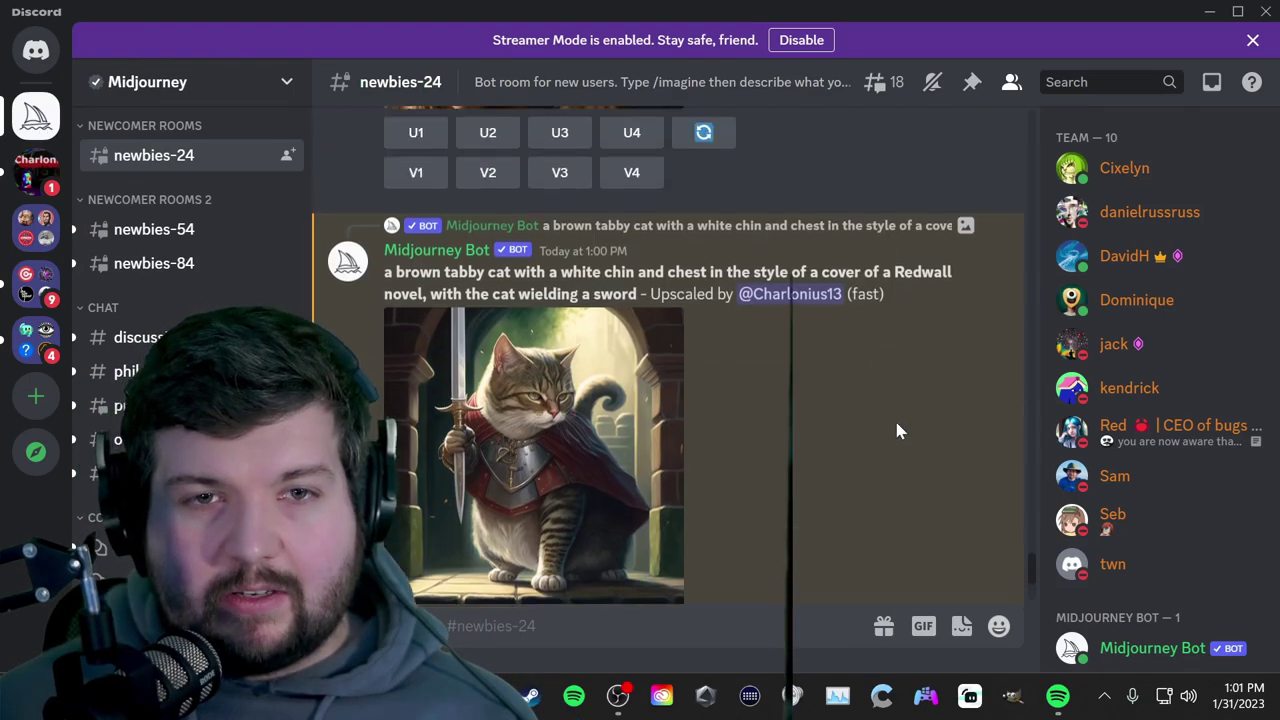
left_click(606, 472)
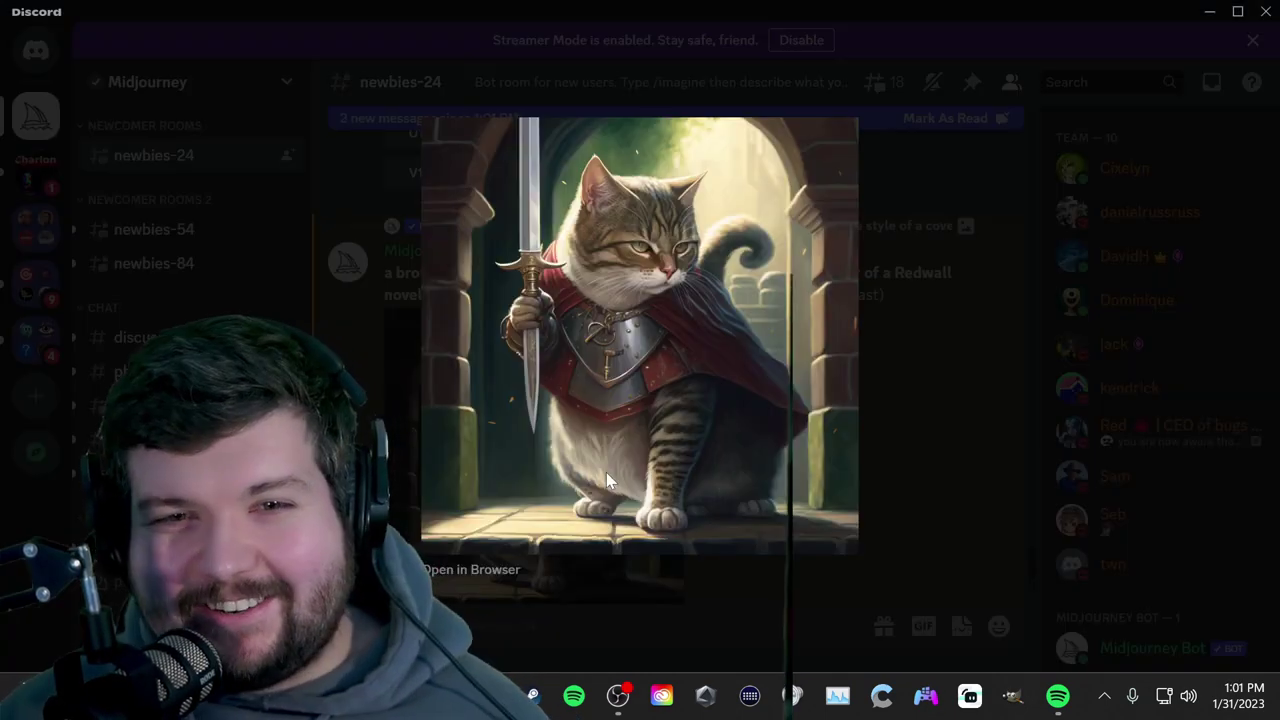
left_click(440, 567)
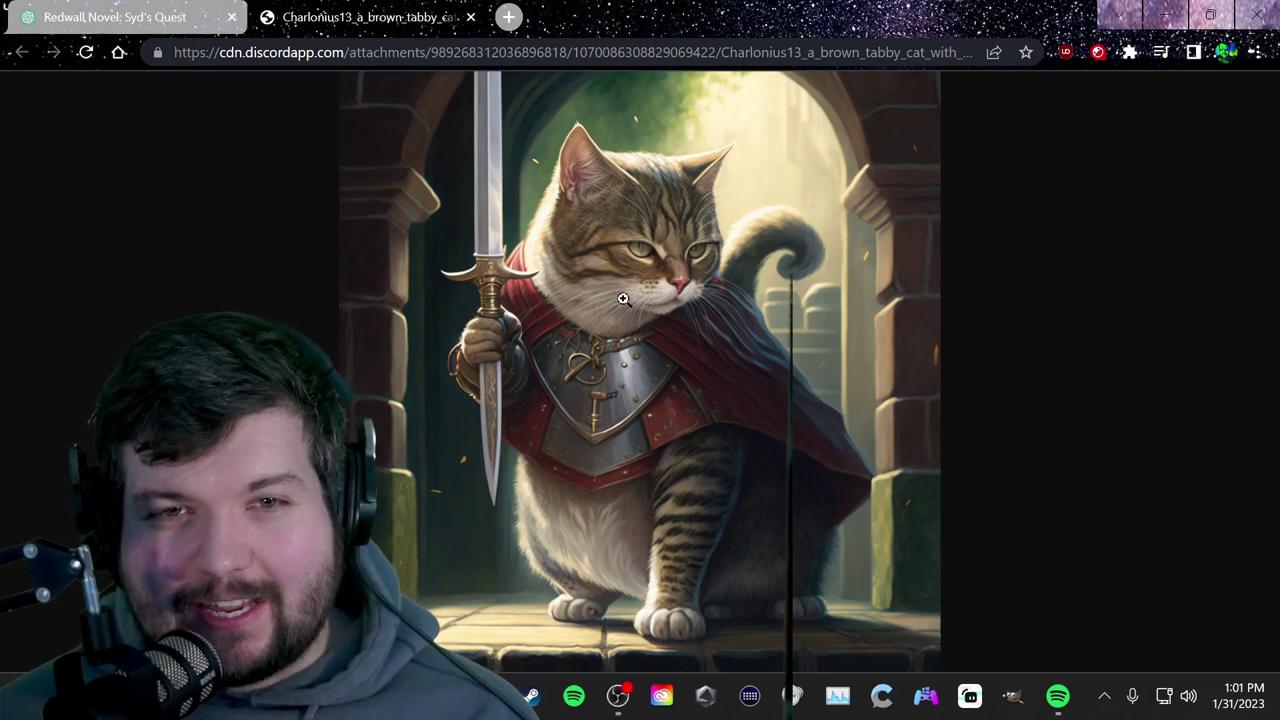
- Bring up the cat image's context menu with 'Save image as...'
right_click(789, 291)
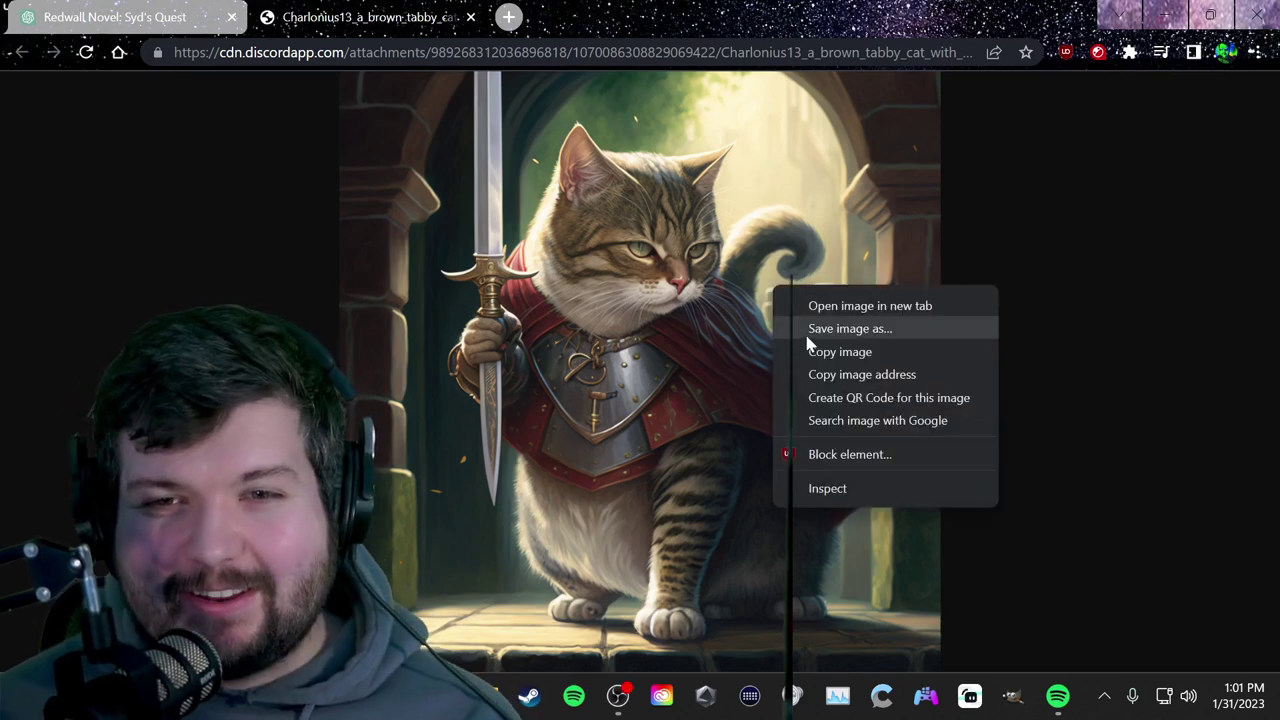